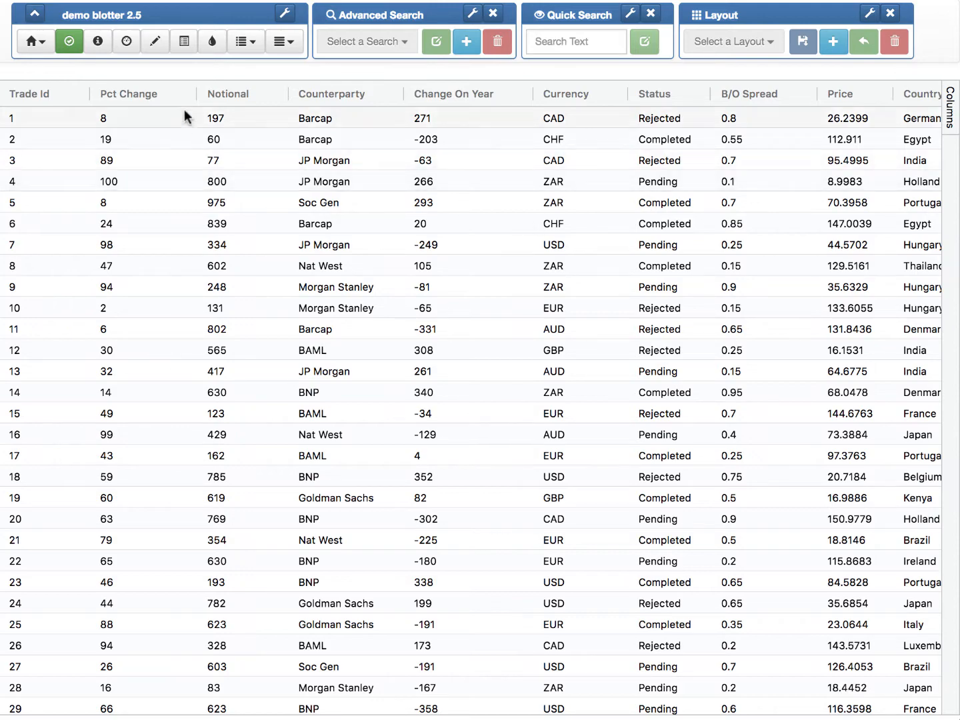
Step: Create a percent bar on the Pct Change column with the default range of 0 to 100 and default colours
scroll(154, 285, down, 7)
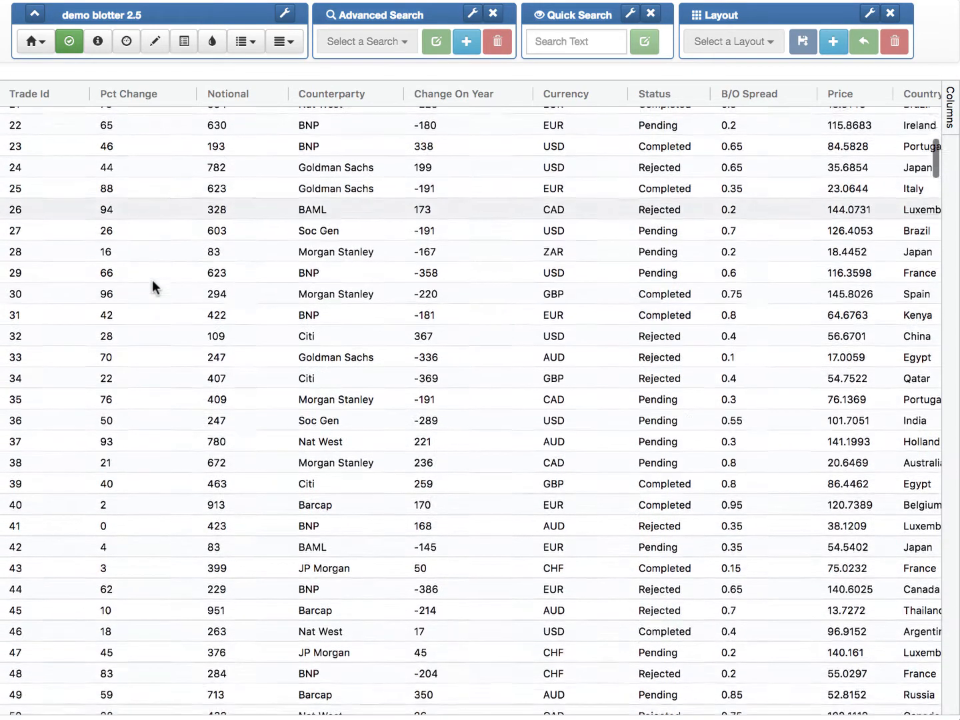
scroll(153, 283, up, 7)
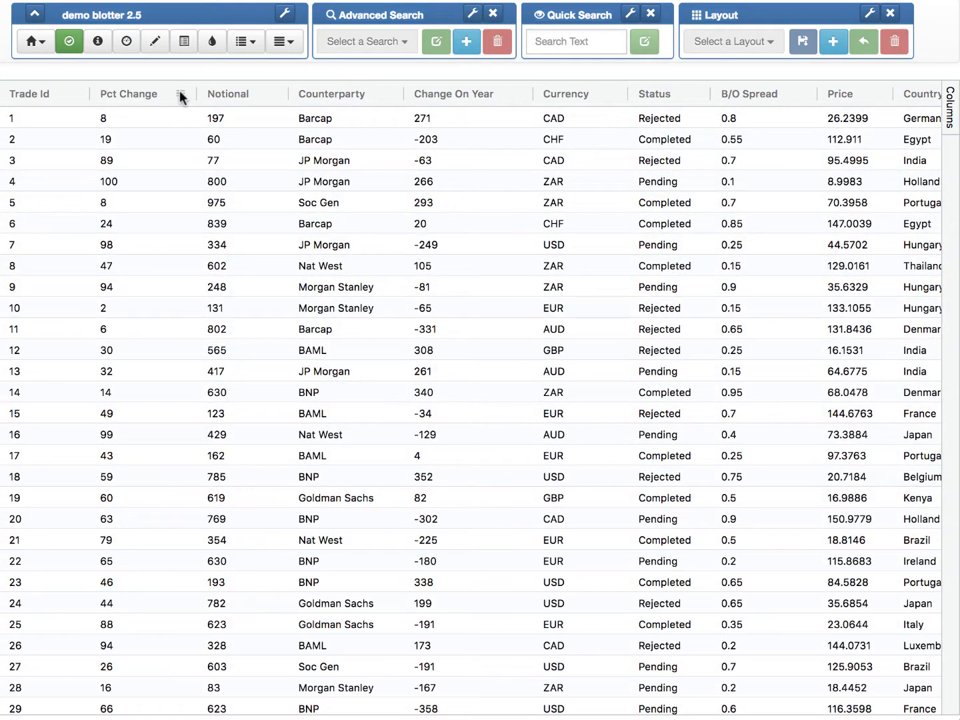
click(179, 93)
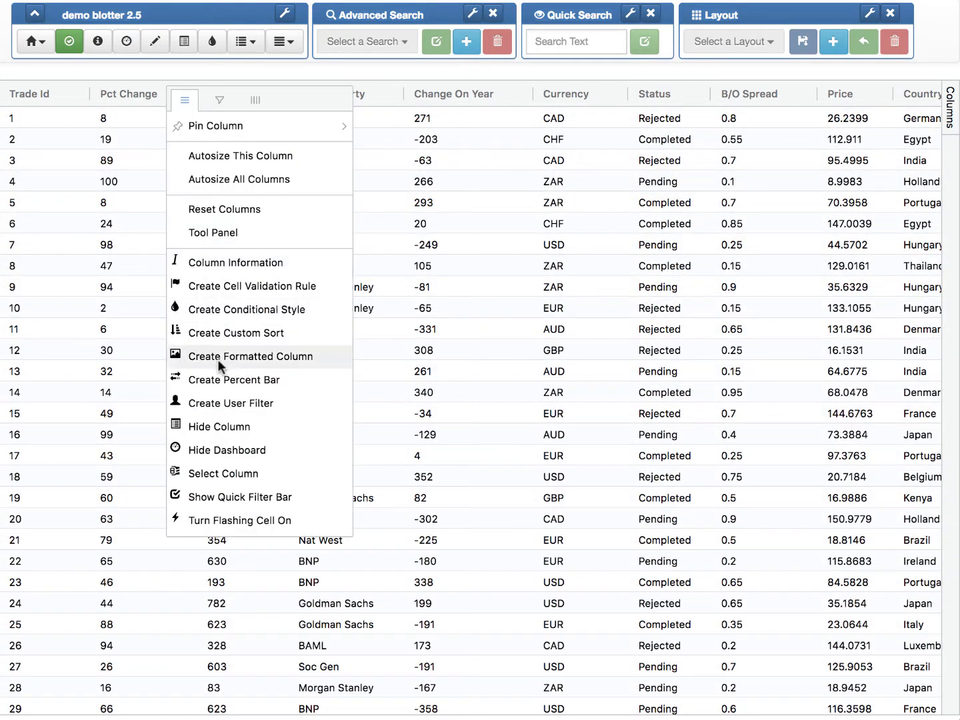
click(215, 381)
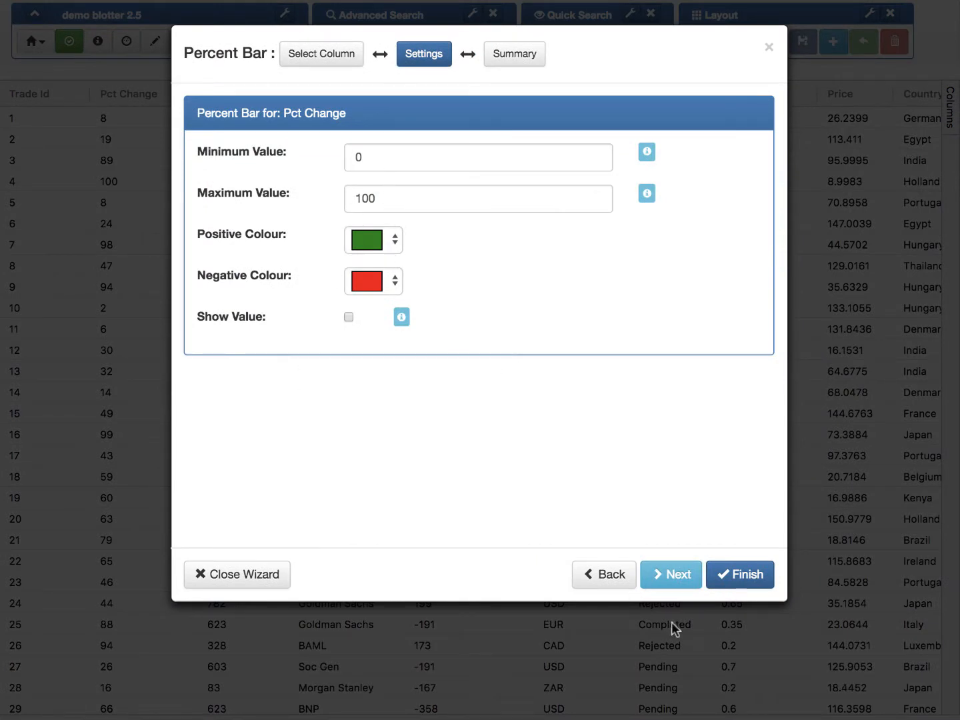
click(674, 575)
click(741, 573)
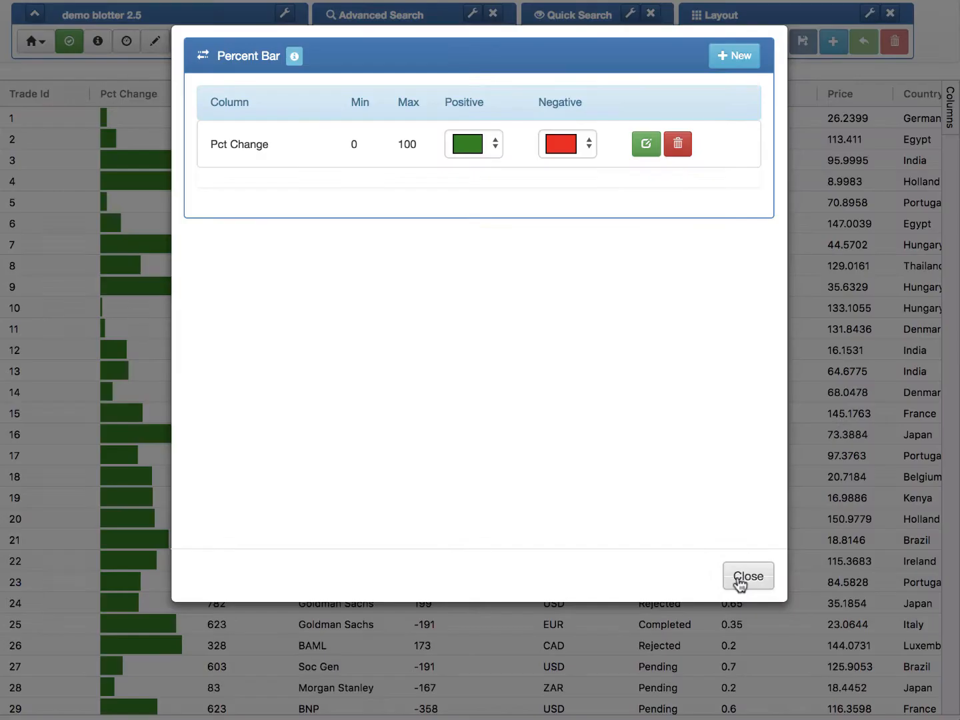
click(747, 576)
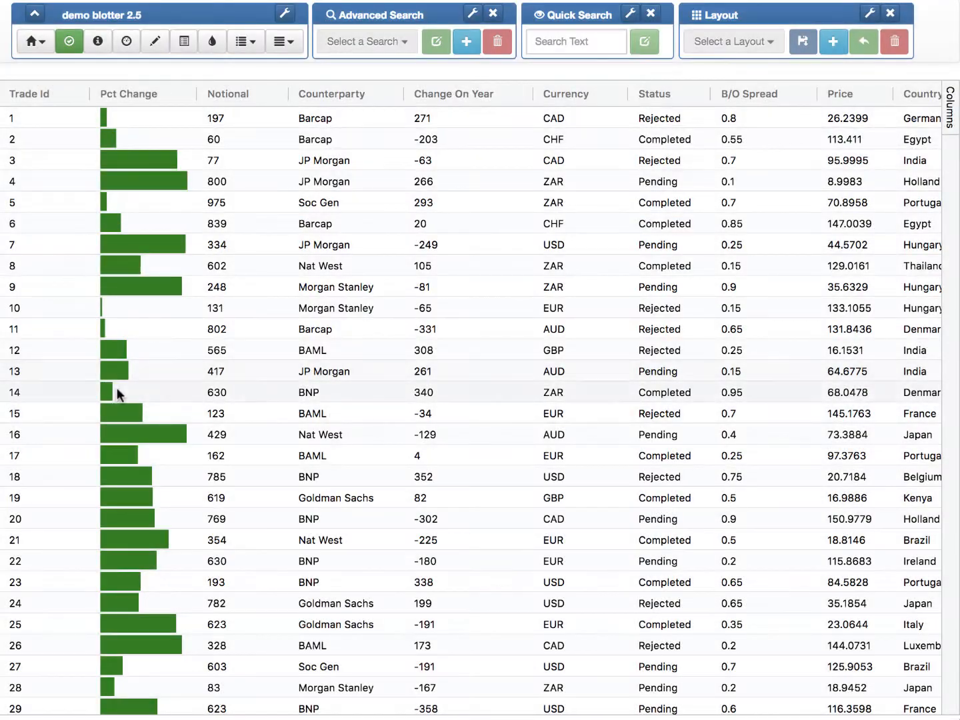
scroll(150, 326, down, 3)
scroll(151, 332, down, 20)
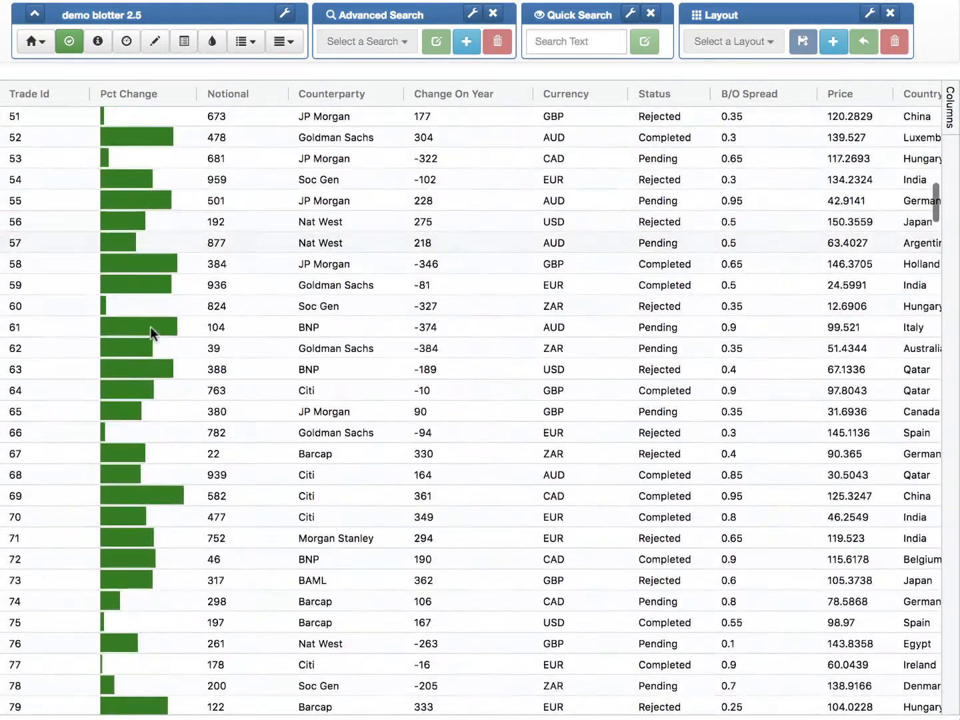
scroll(153, 333, up, 20)
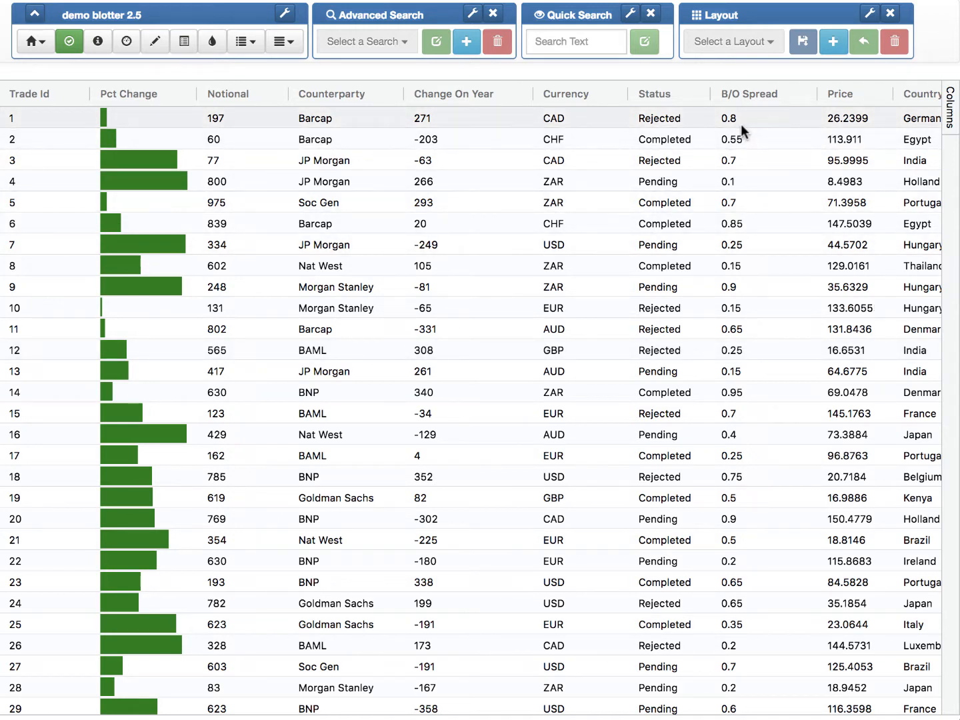
Step: Create a percent bar on the B/O Spread column with a maximum value of 1 and bright green as the positive colour
click(801, 93)
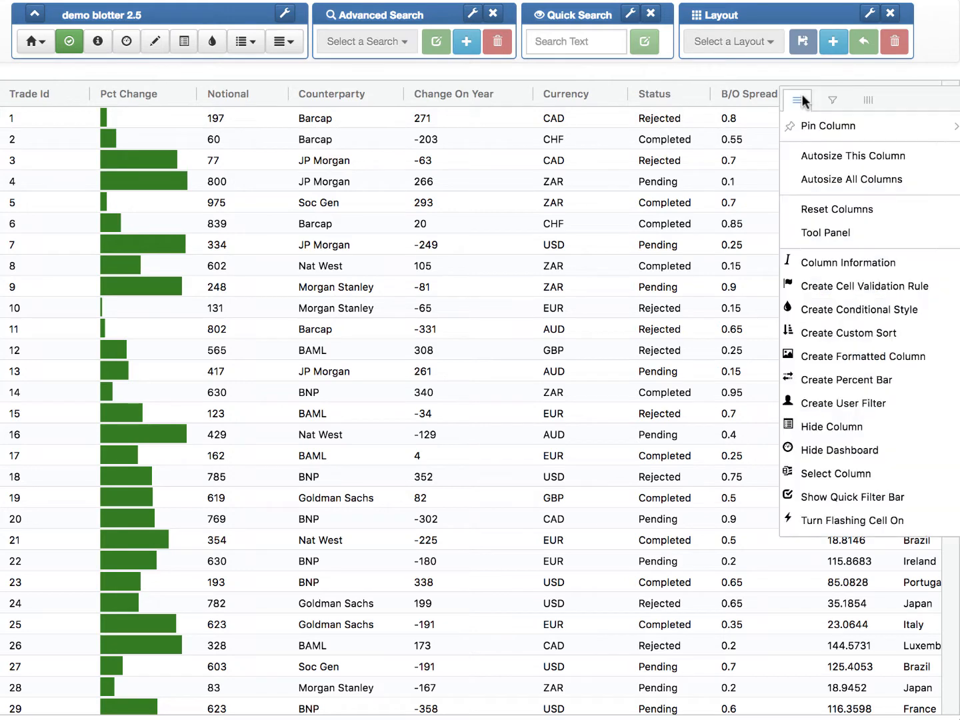
click(818, 379)
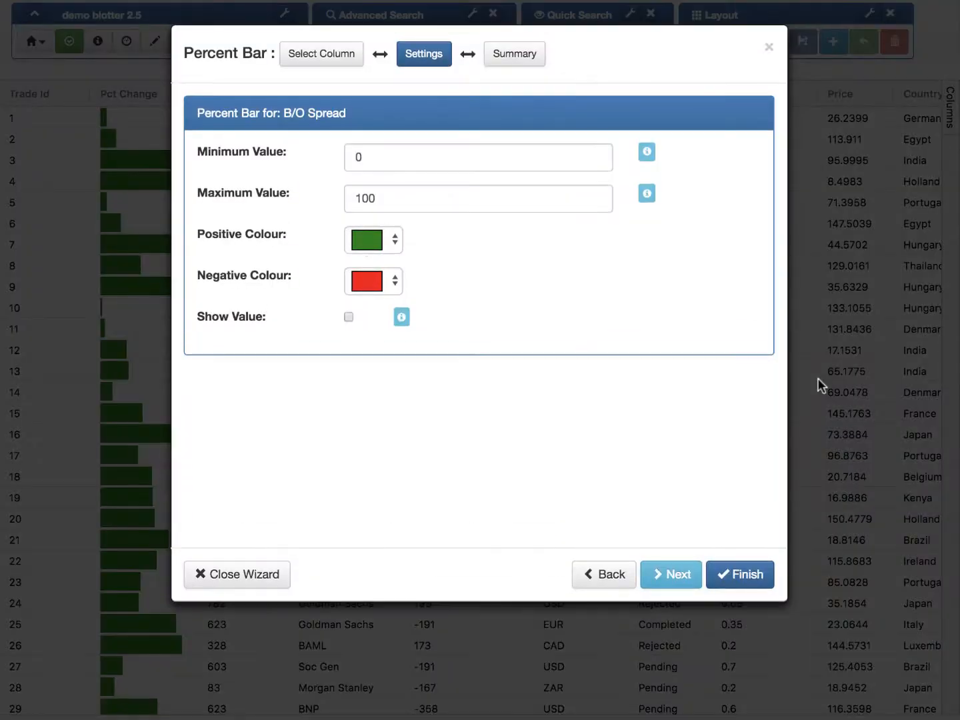
drag(400, 199, 332, 197)
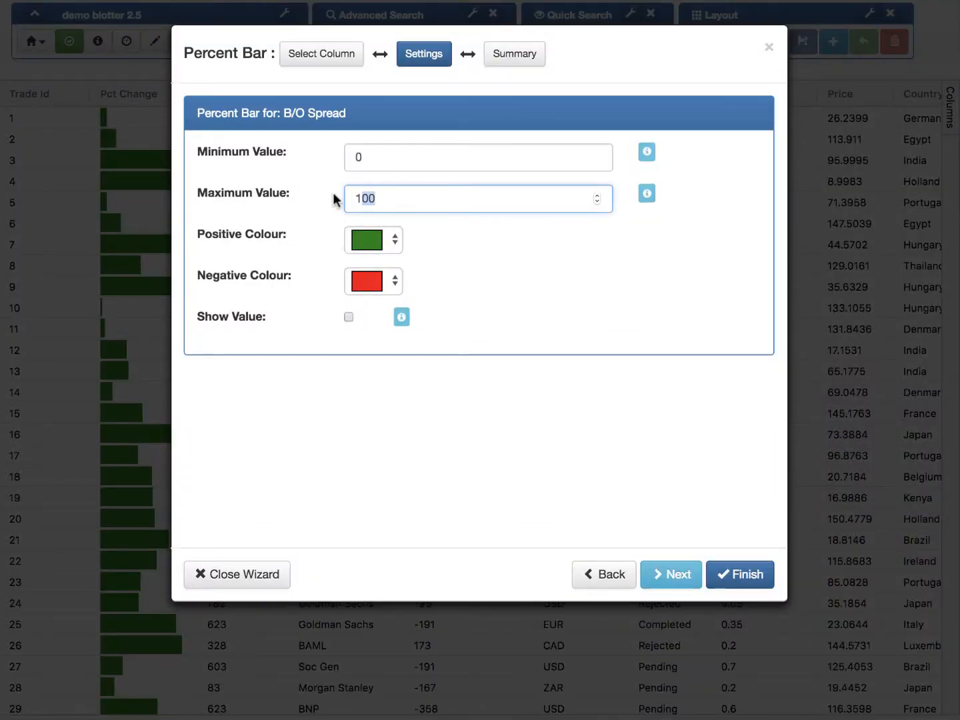
text(1)
click(358, 239)
click(402, 288)
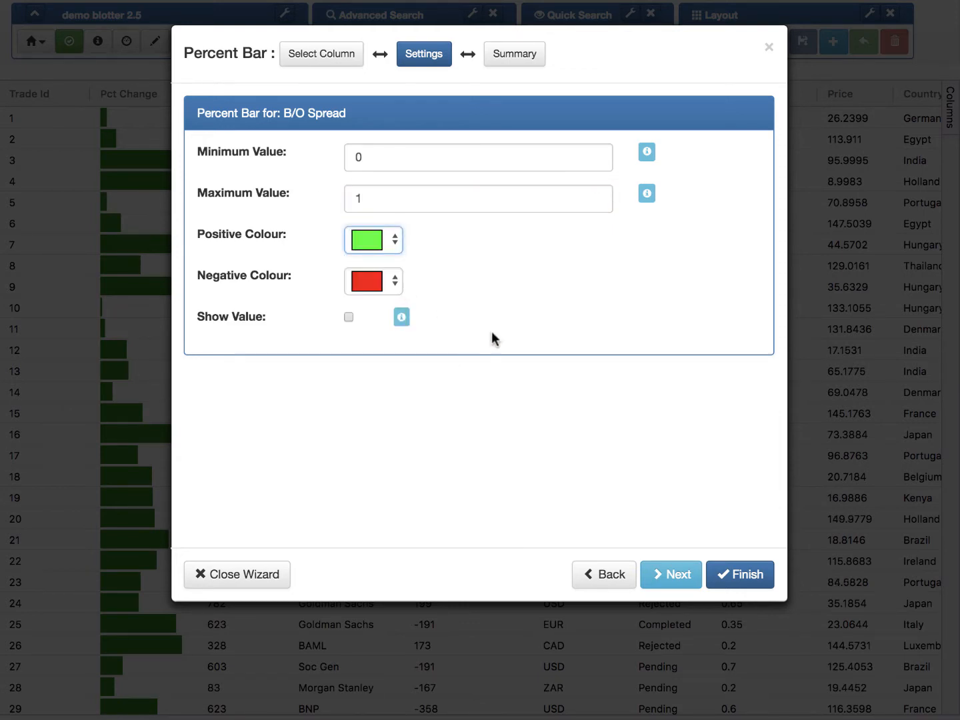
click(687, 581)
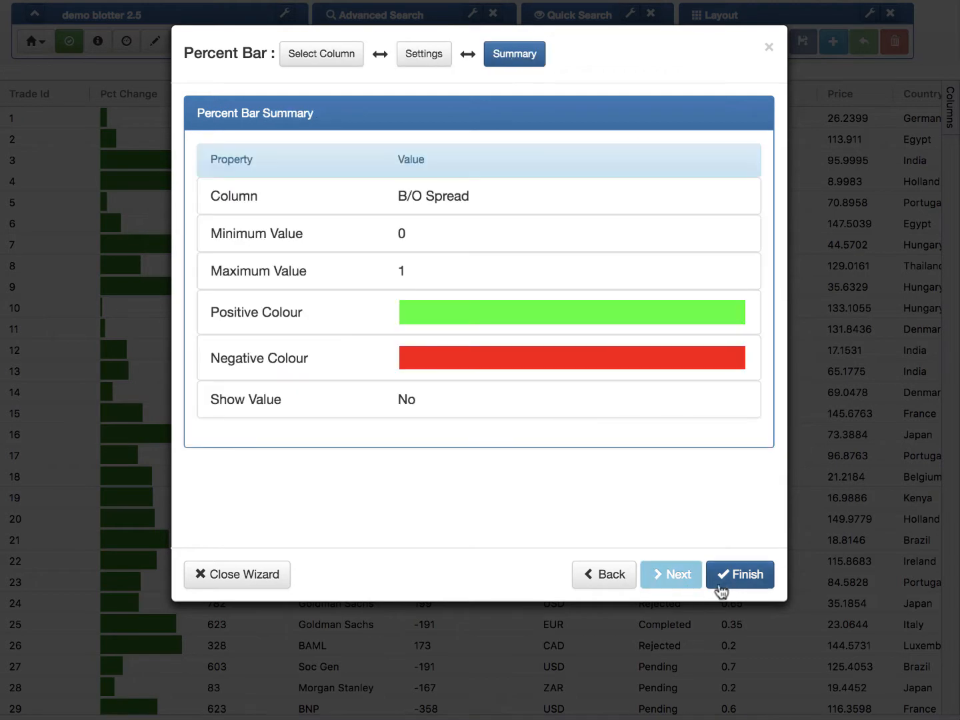
click(729, 581)
click(730, 579)
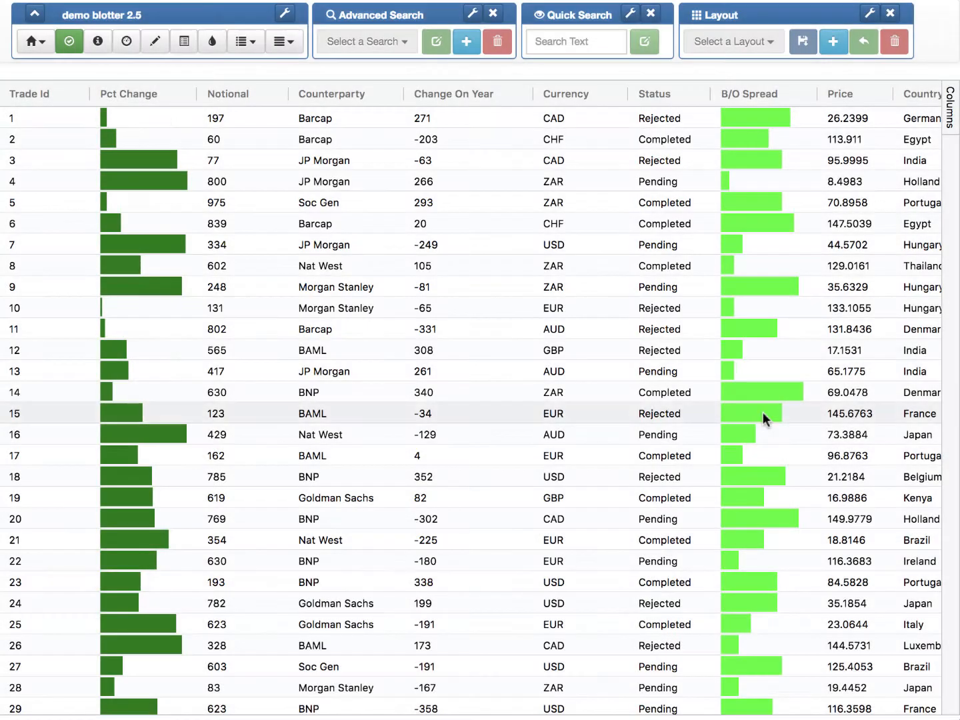
Step: Set the B/O Spread of trade 12 to 0.7
scroll(764, 413, down, 10)
scroll(763, 412, up, 10)
click(762, 412)
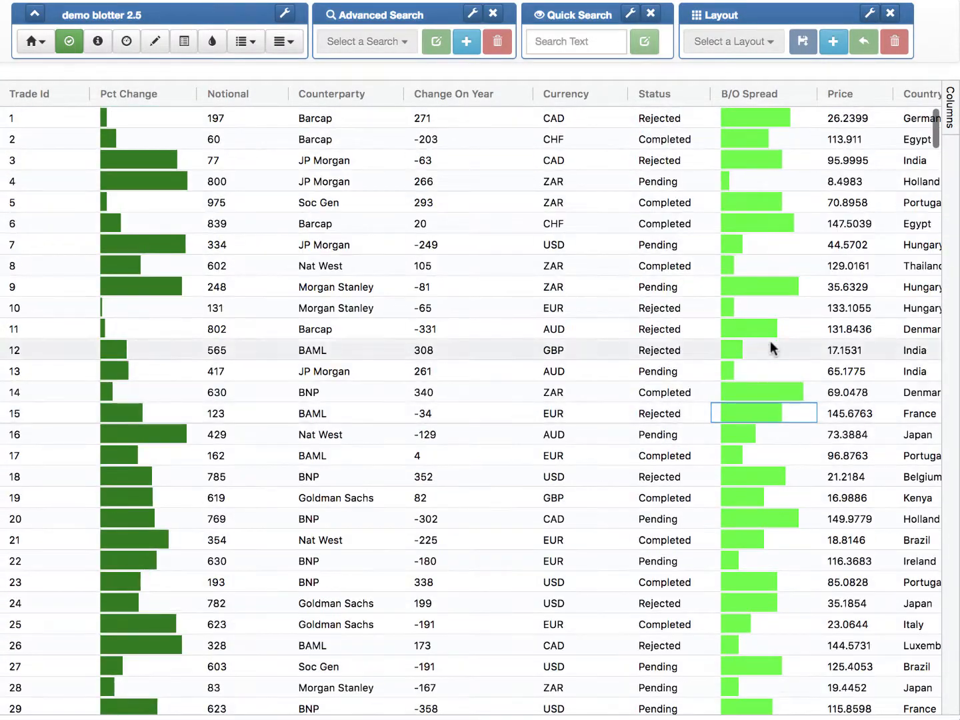
click(761, 330)
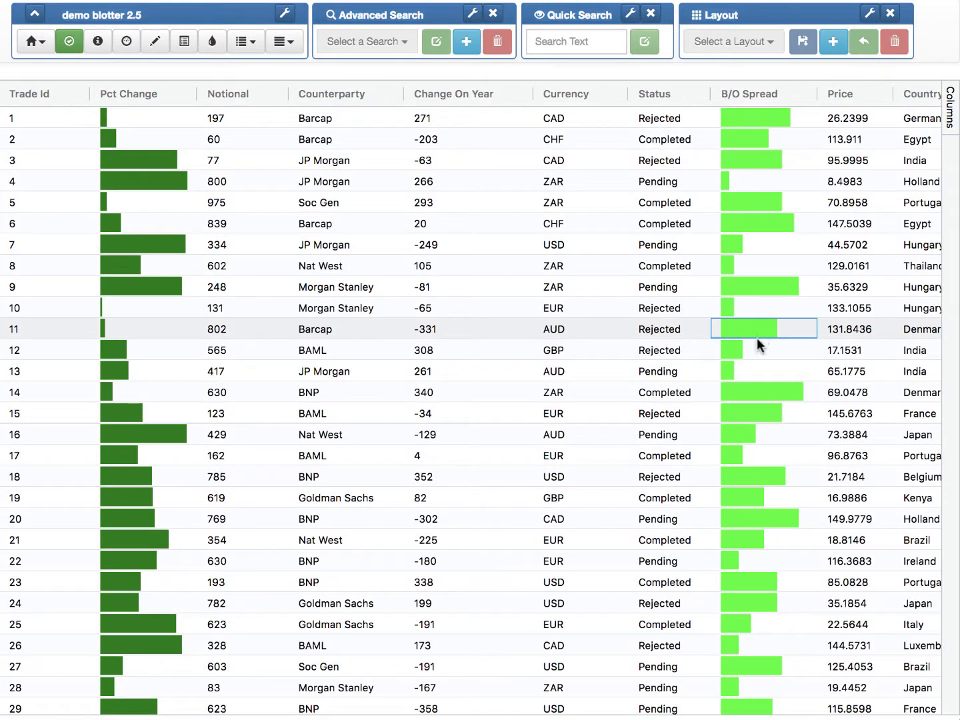
double_click(747, 352)
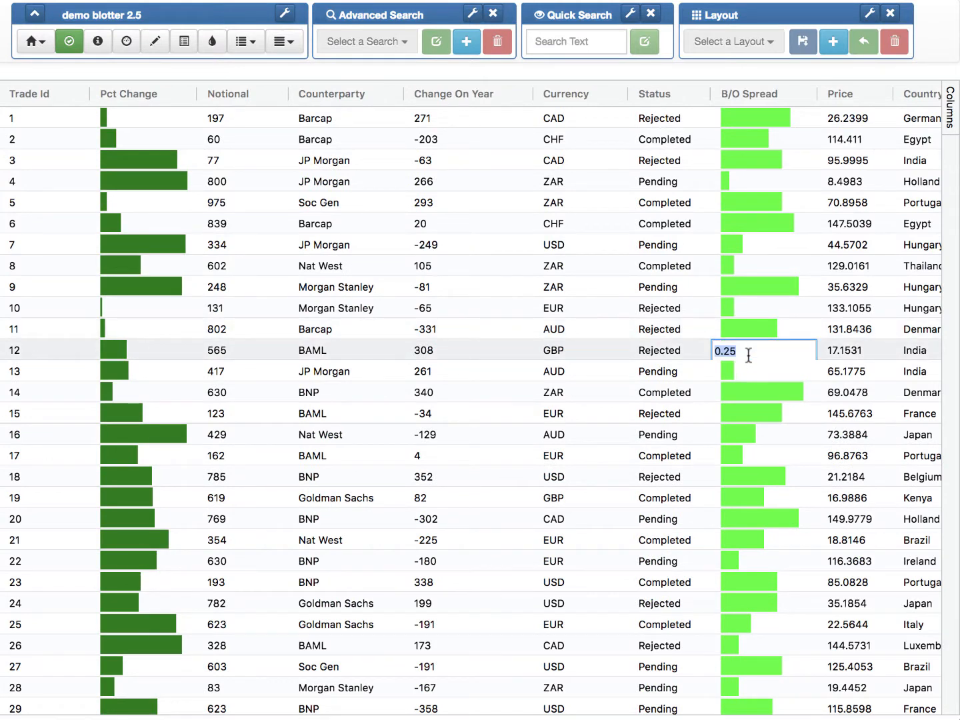
text(0.7)
key(Return)
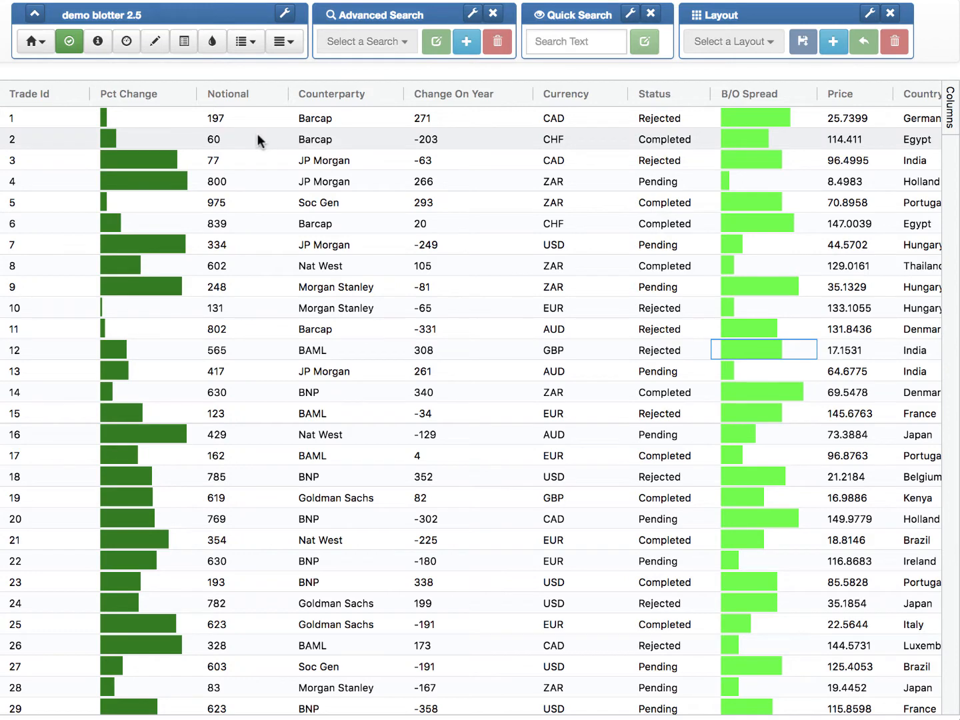
Step: Start a new whole-row conditional style with a light yellow back colour and a black fore colour
click(213, 40)
click(729, 56)
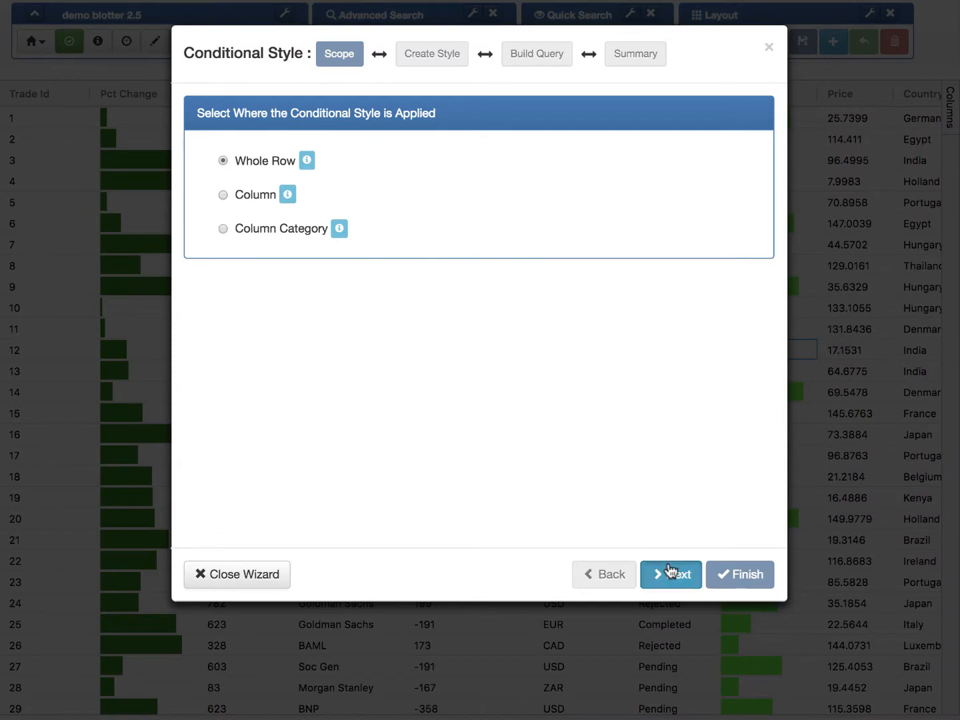
click(672, 573)
click(278, 284)
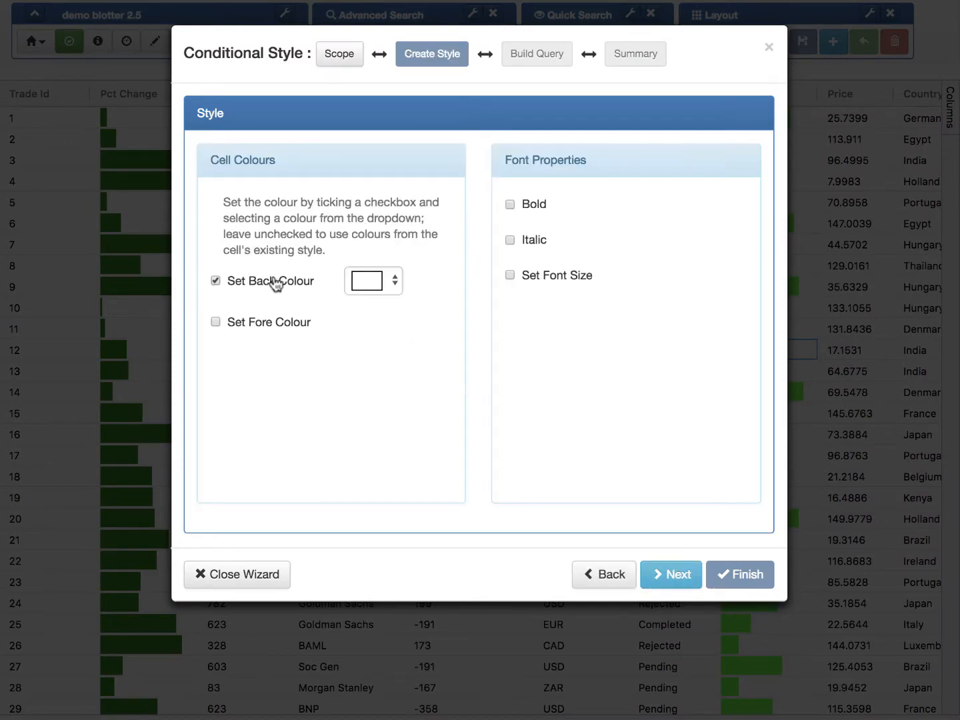
click(367, 293)
click(440, 331)
double_click(278, 326)
click(231, 330)
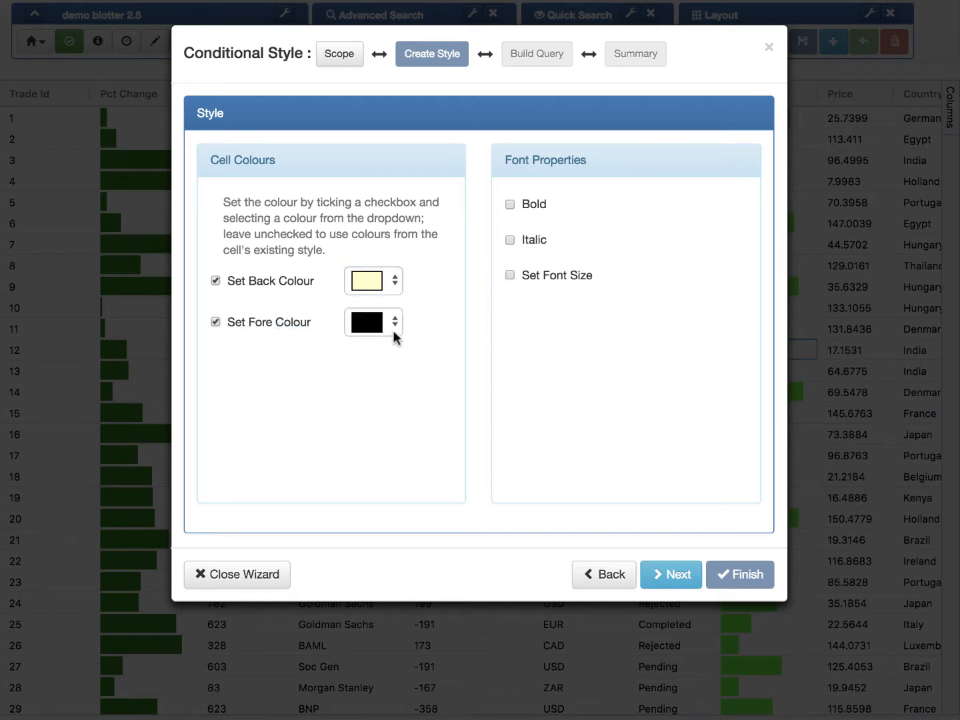
click(675, 580)
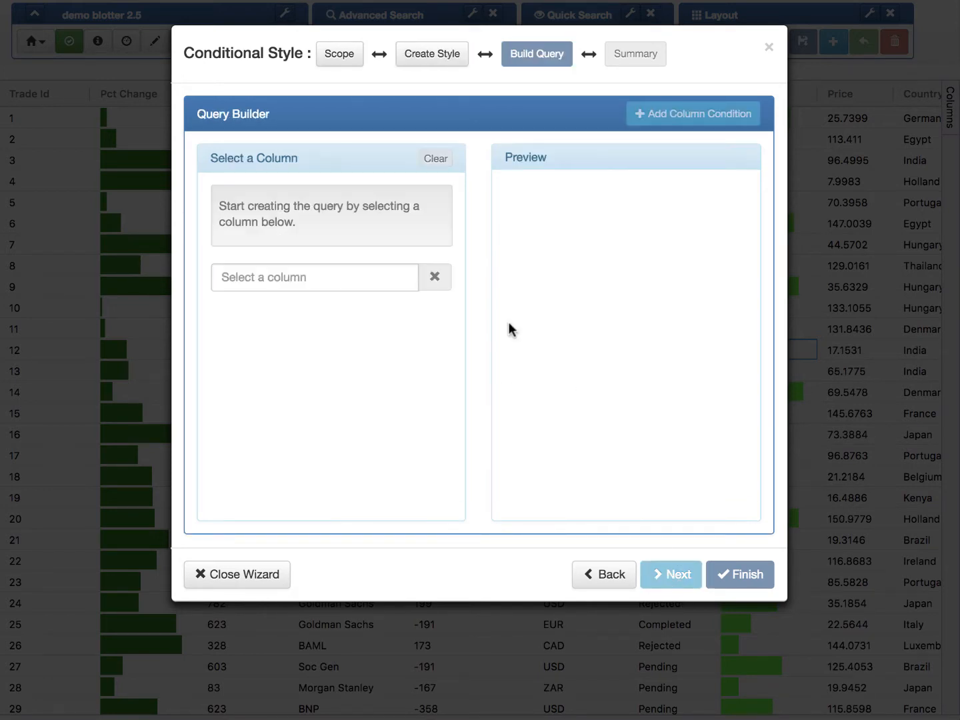
Step: Apply the conditional style to rows whose B/O Spread is 0.15, 0.25, 0.35, 0.5 or 0.6, and finish the wizard
click(396, 288)
click(356, 307)
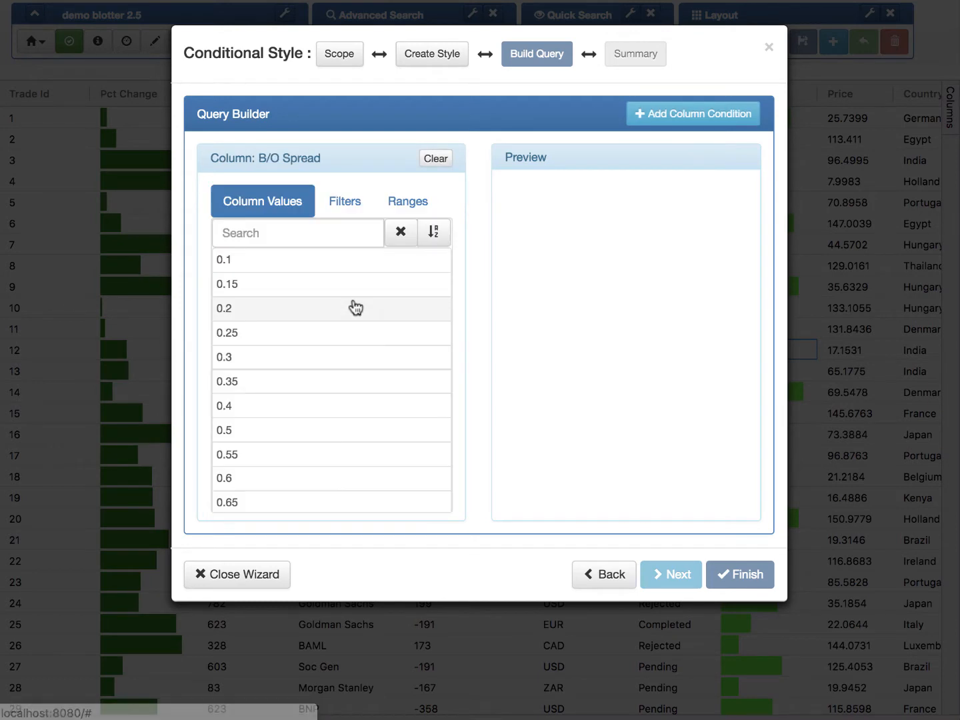
click(298, 285)
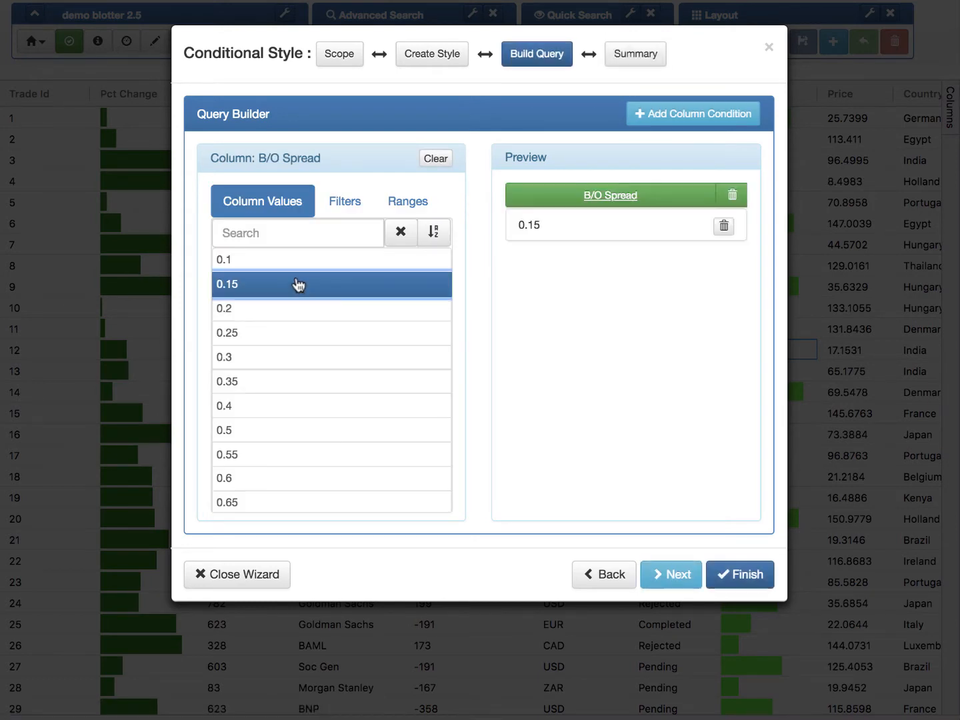
click(285, 334)
click(272, 381)
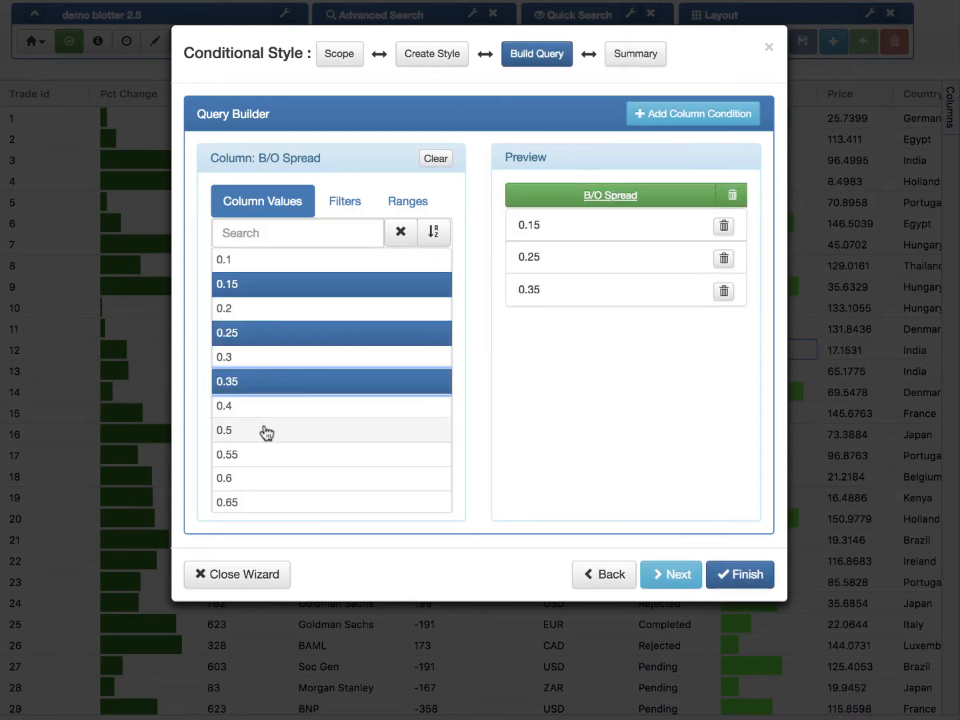
click(267, 432)
click(324, 480)
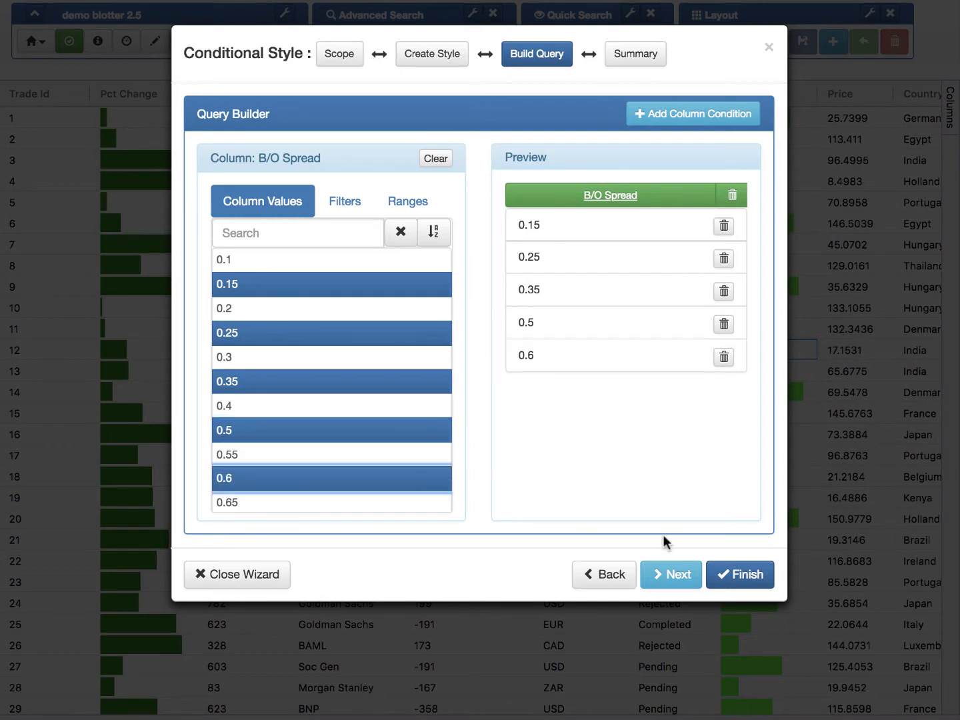
click(673, 574)
click(736, 575)
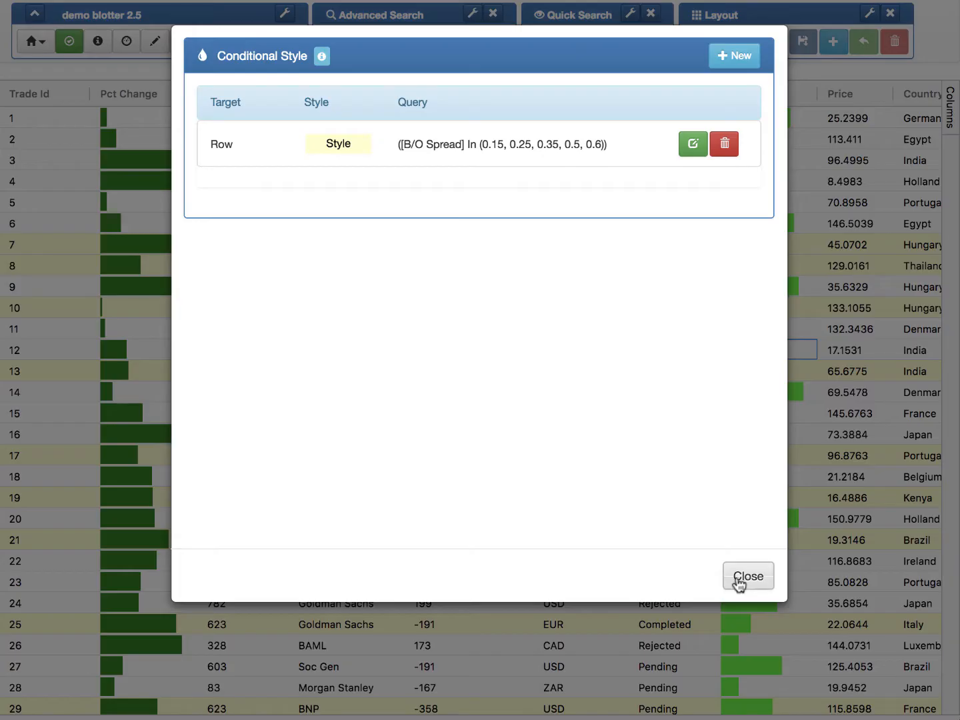
click(739, 580)
scroll(595, 447, down, 10)
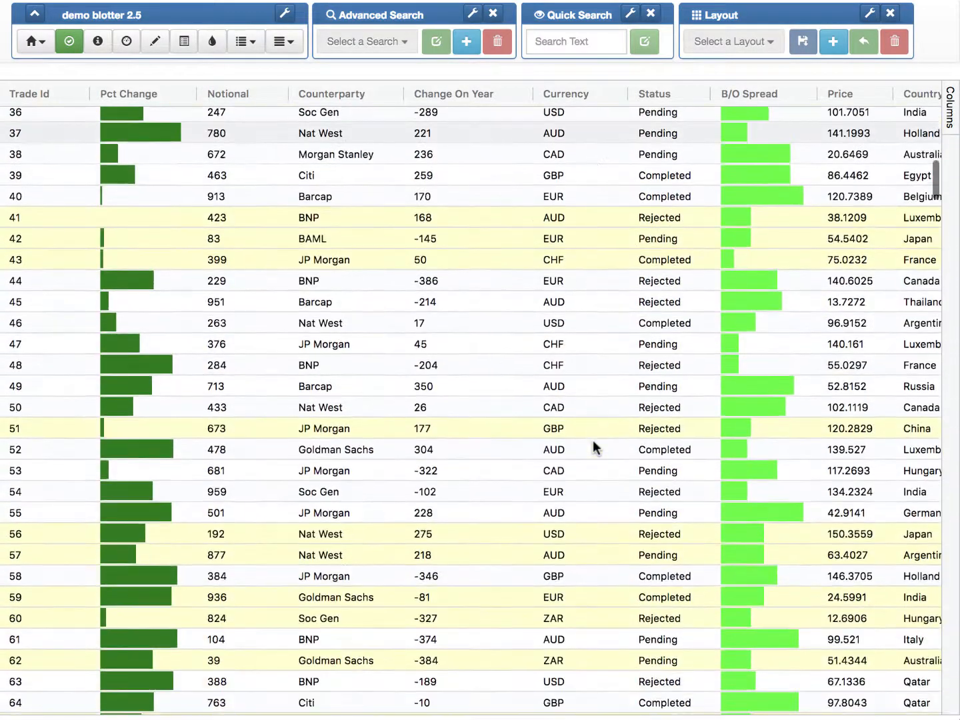
scroll(593, 448, up, 10)
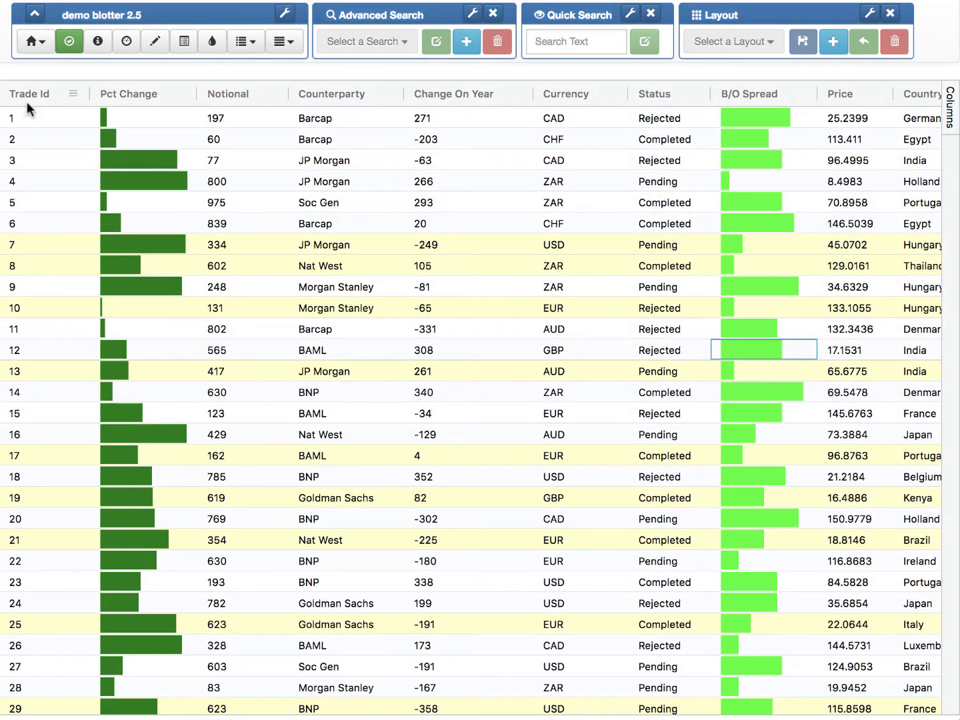
Step: Switch the blotter's theme to Dark Theme
click(35, 41)
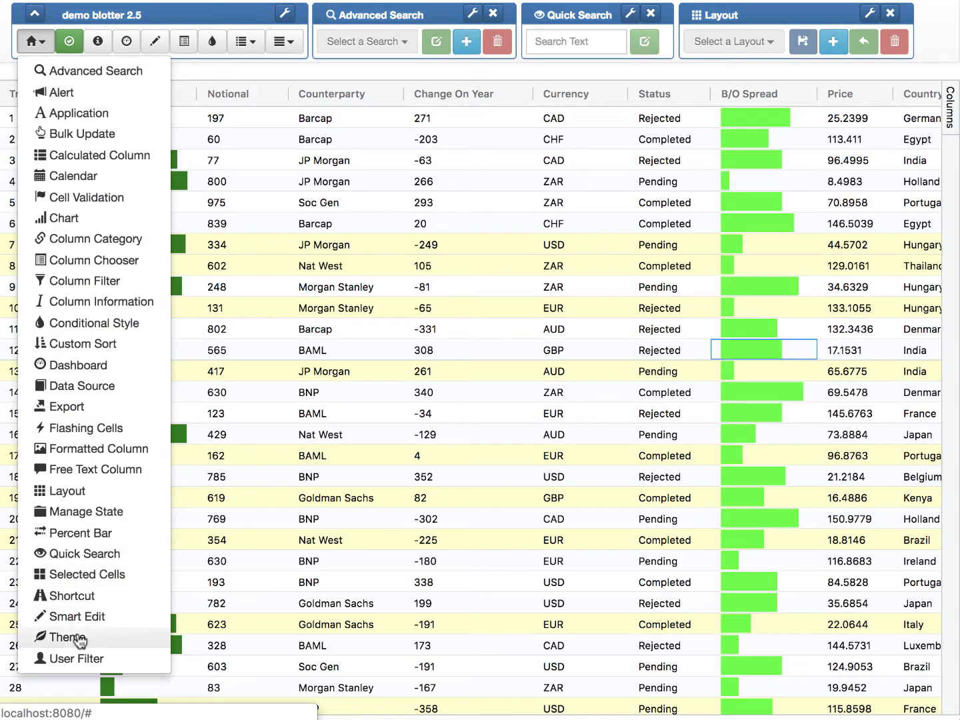
click(75, 638)
click(340, 95)
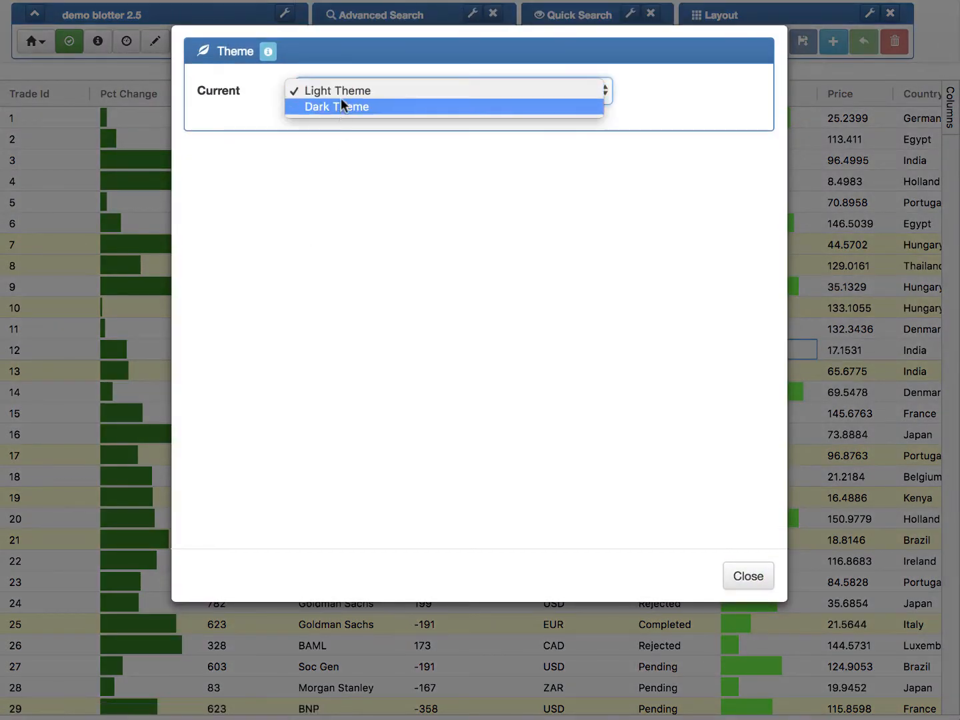
click(342, 109)
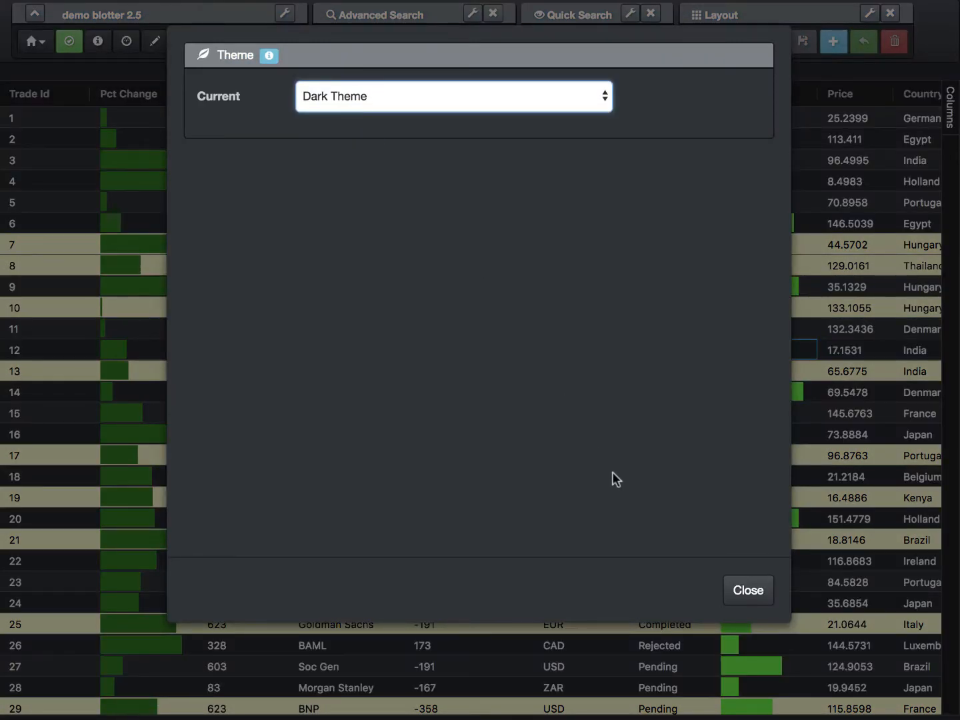
click(747, 591)
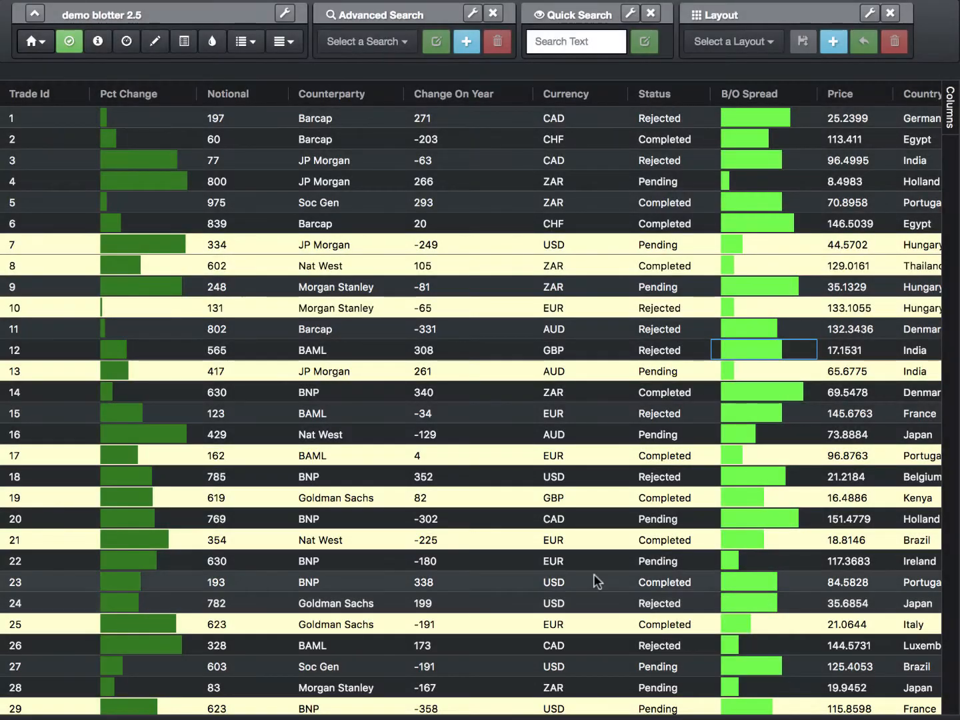
scroll(492, 531, down, 6)
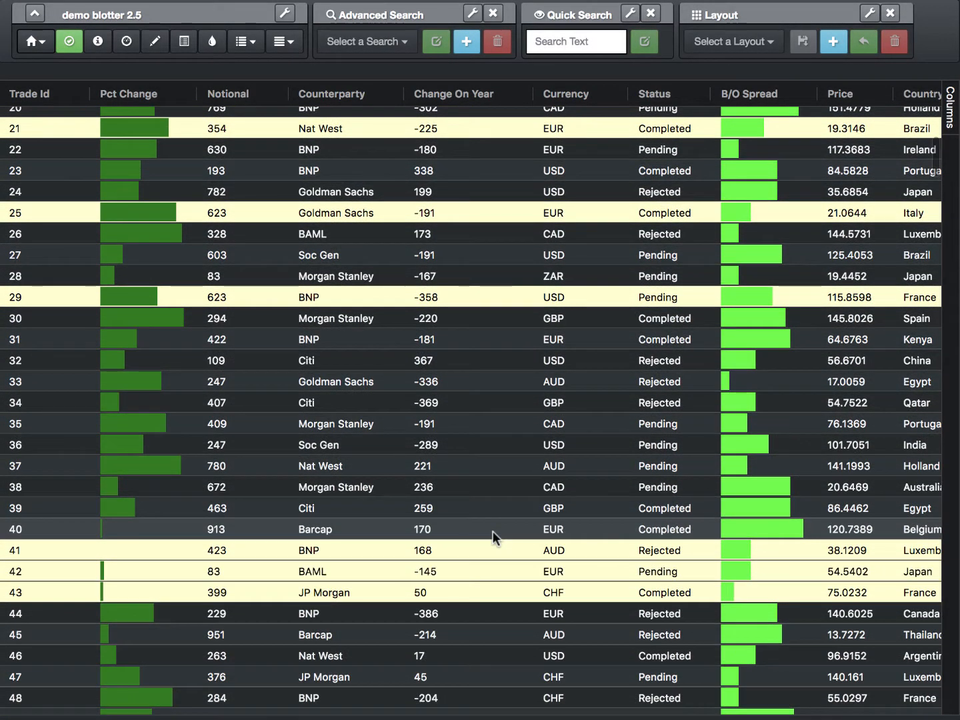
scroll(493, 531, up, 6)
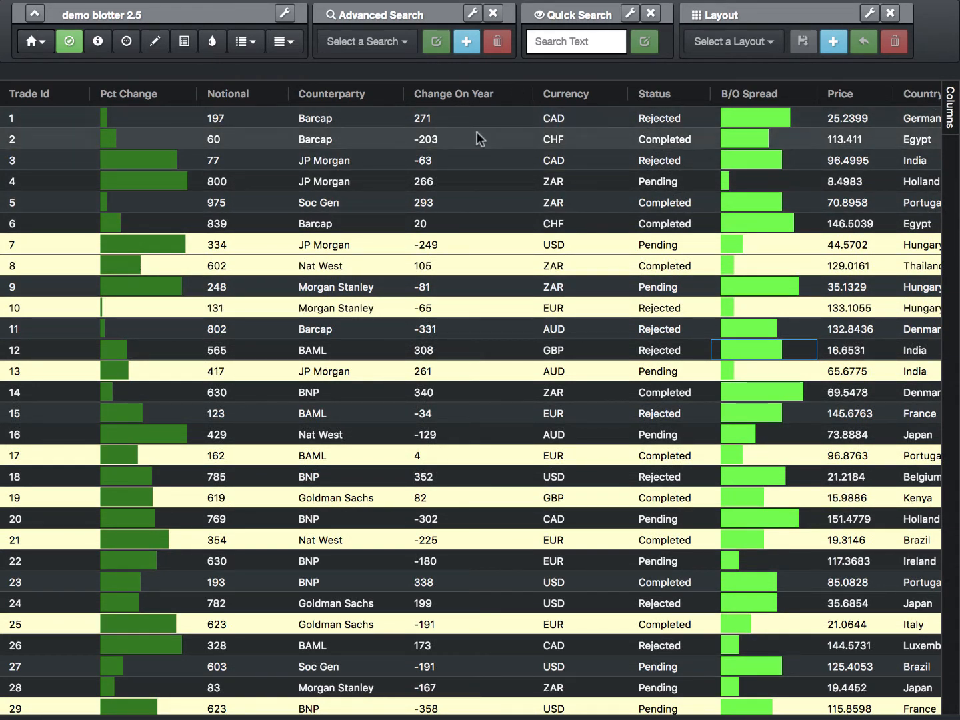
Step: Start a percent bar for the Change On Year column with a minimum of -400 and a maximum of 400
scroll(470, 170, down, 2)
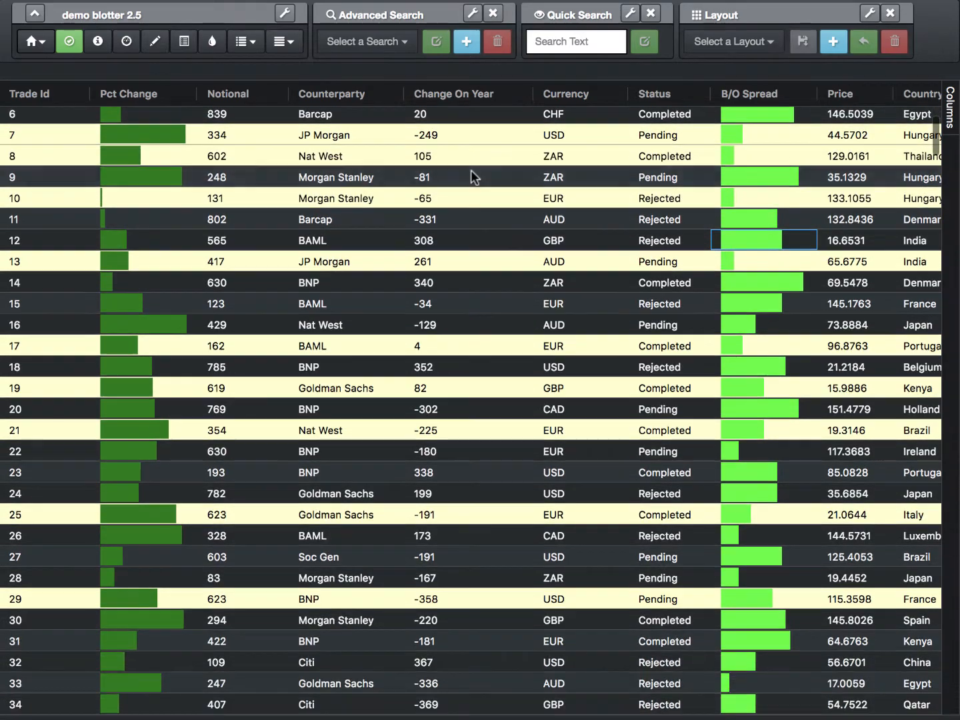
scroll(471, 170, down, 3)
scroll(471, 170, down, 4)
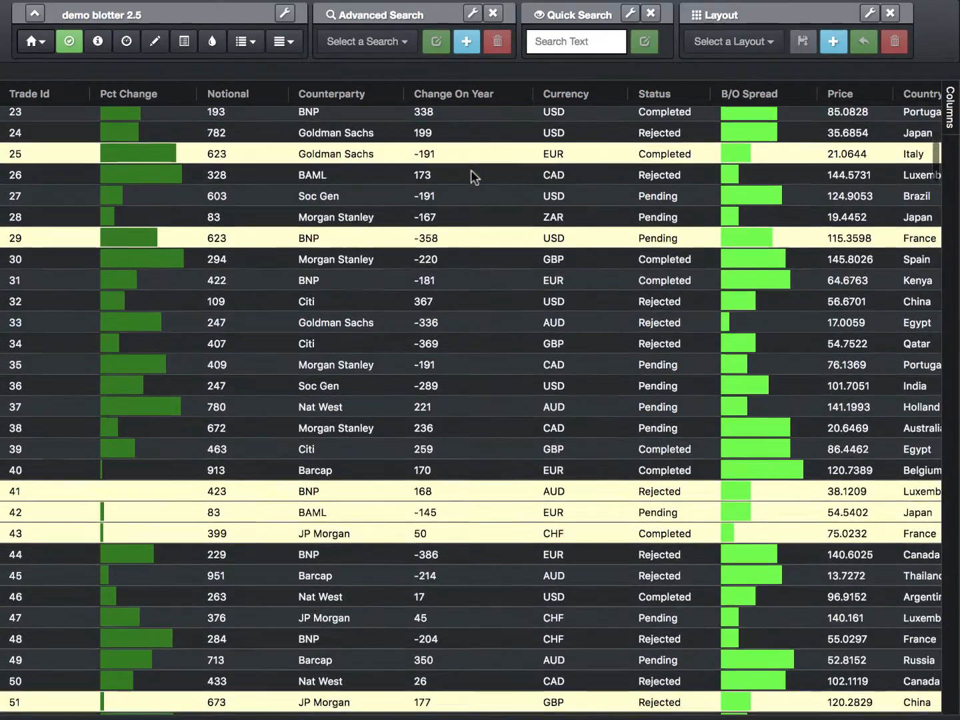
scroll(471, 171, down, 5)
scroll(470, 171, up, 12)
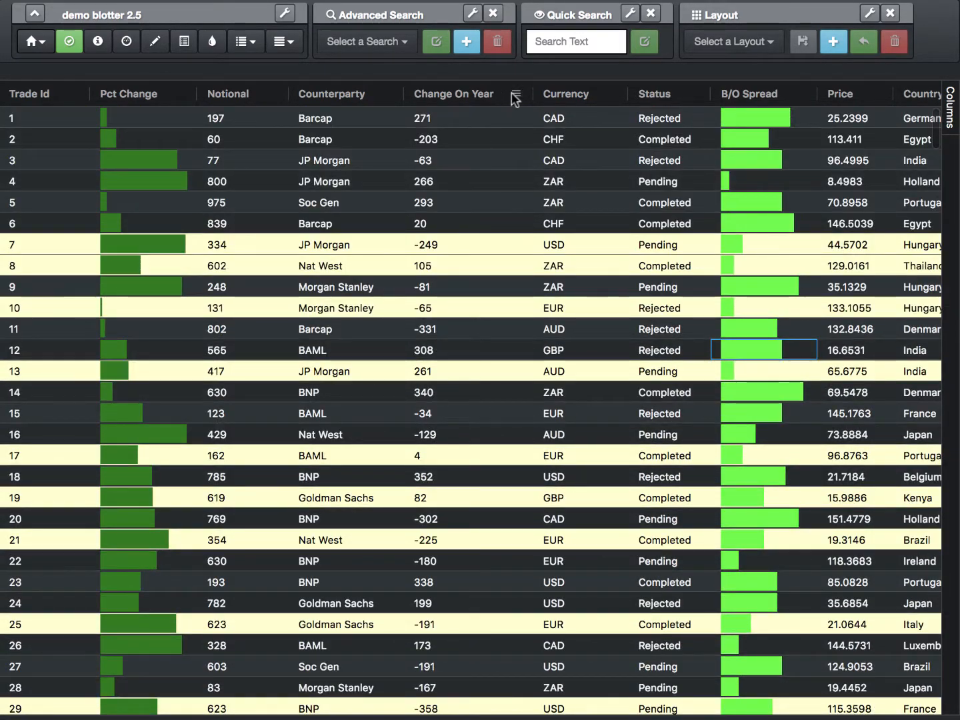
click(519, 98)
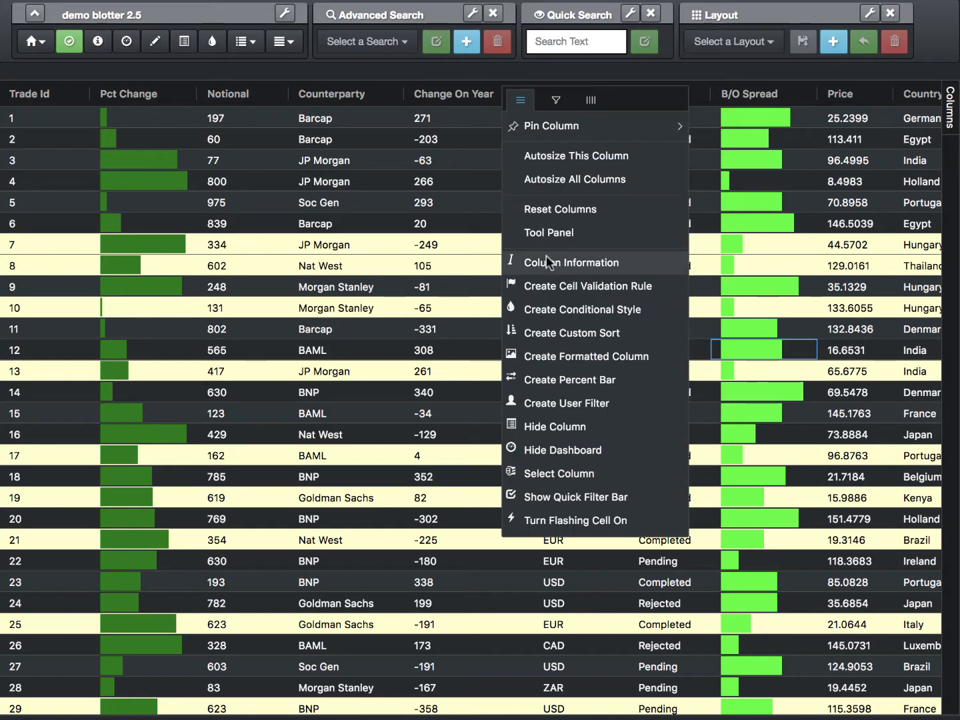
click(564, 381)
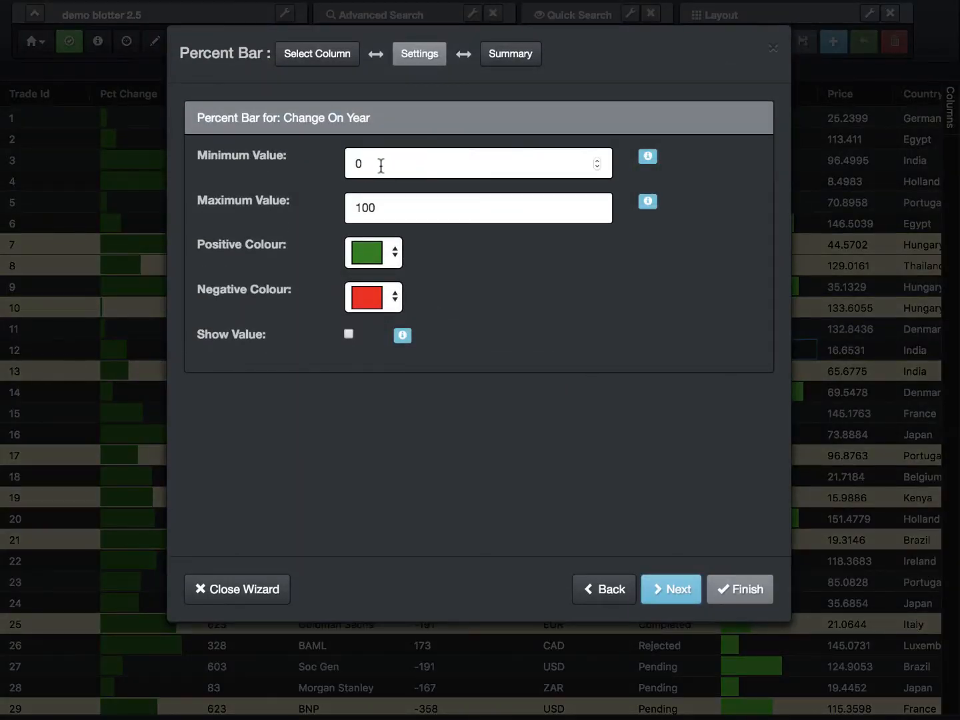
click(381, 165)
text(-400)
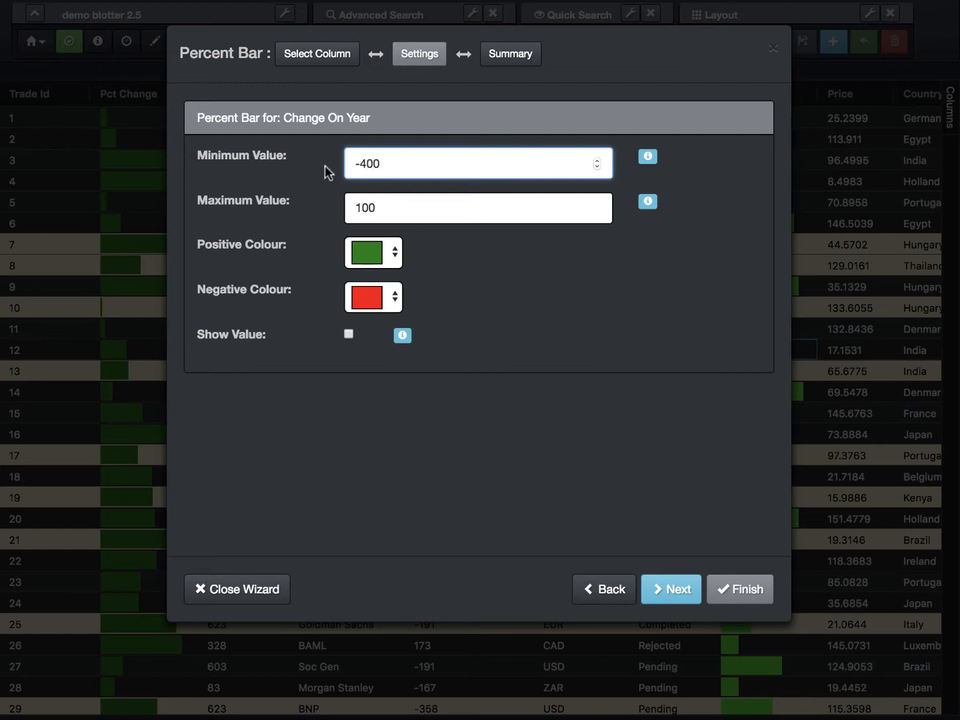
key(Tab)
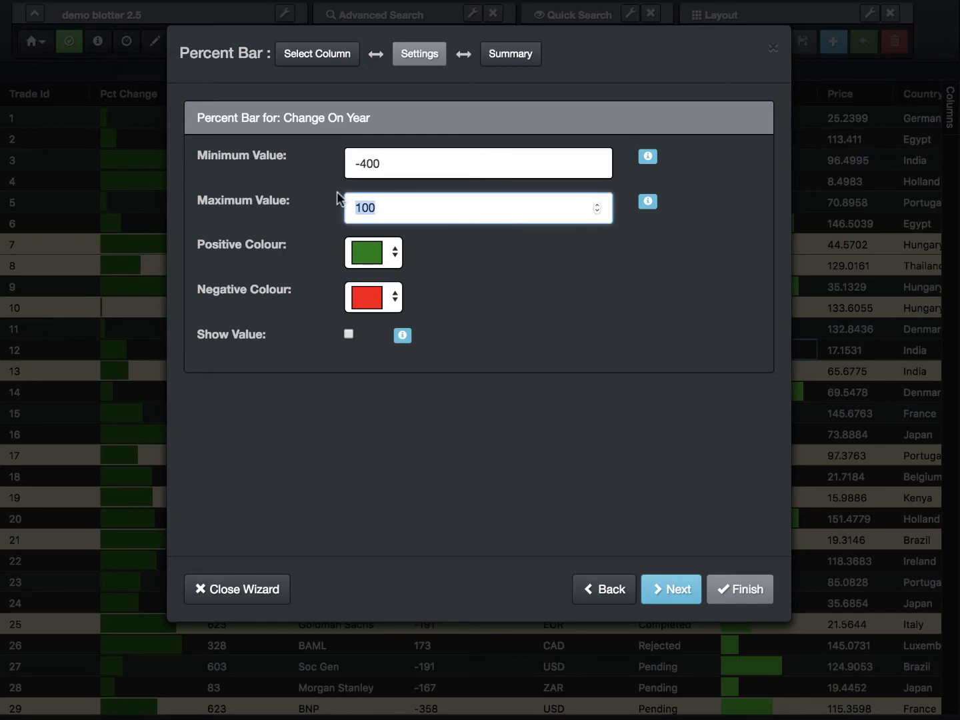
text(40)
Step: Give the Change On Year percent bar an olive positive colour and a dark red negative colour, and finish the wizard
click(376, 253)
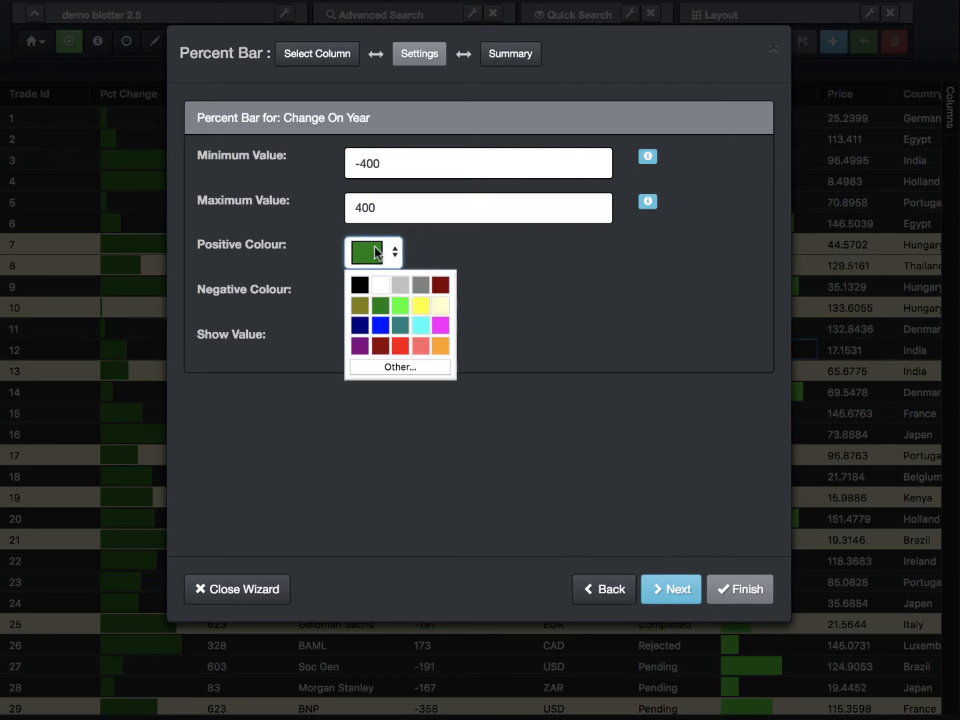
click(360, 305)
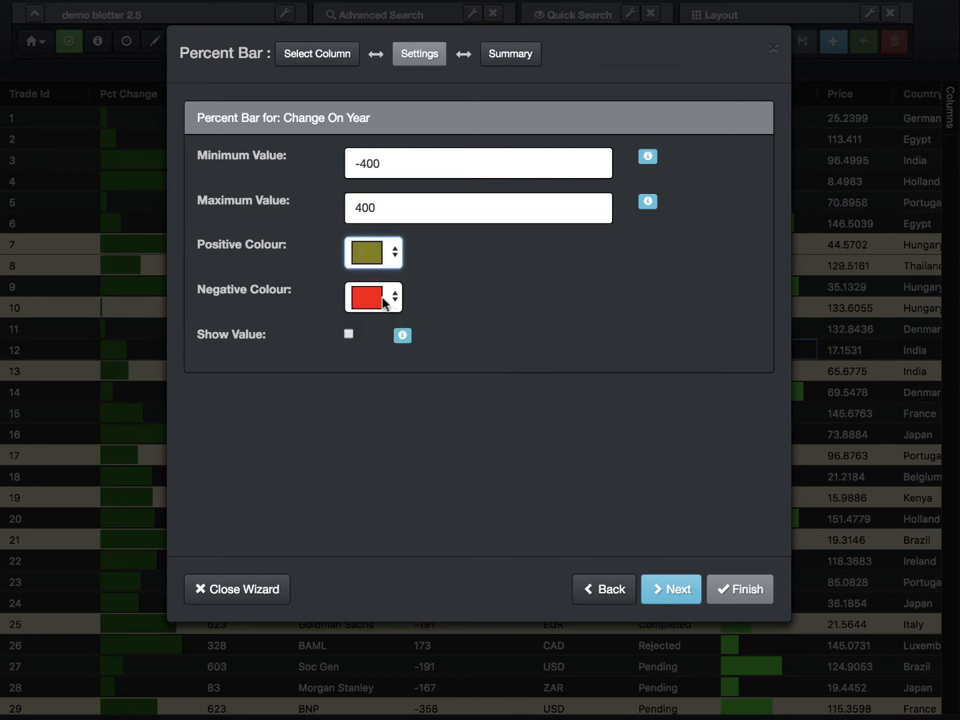
click(388, 298)
click(379, 390)
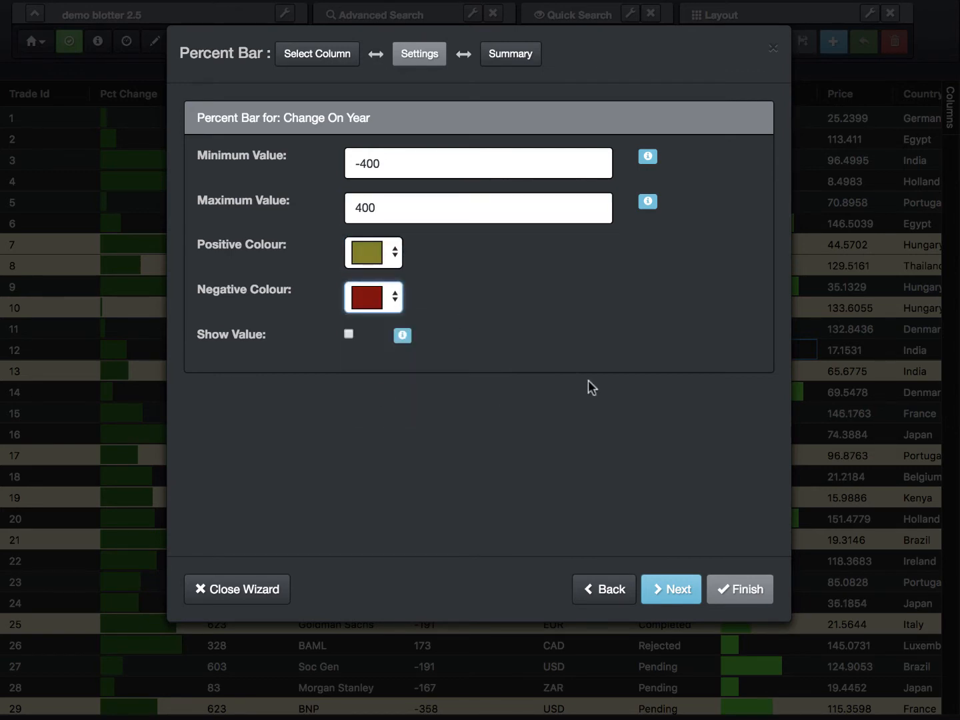
click(675, 599)
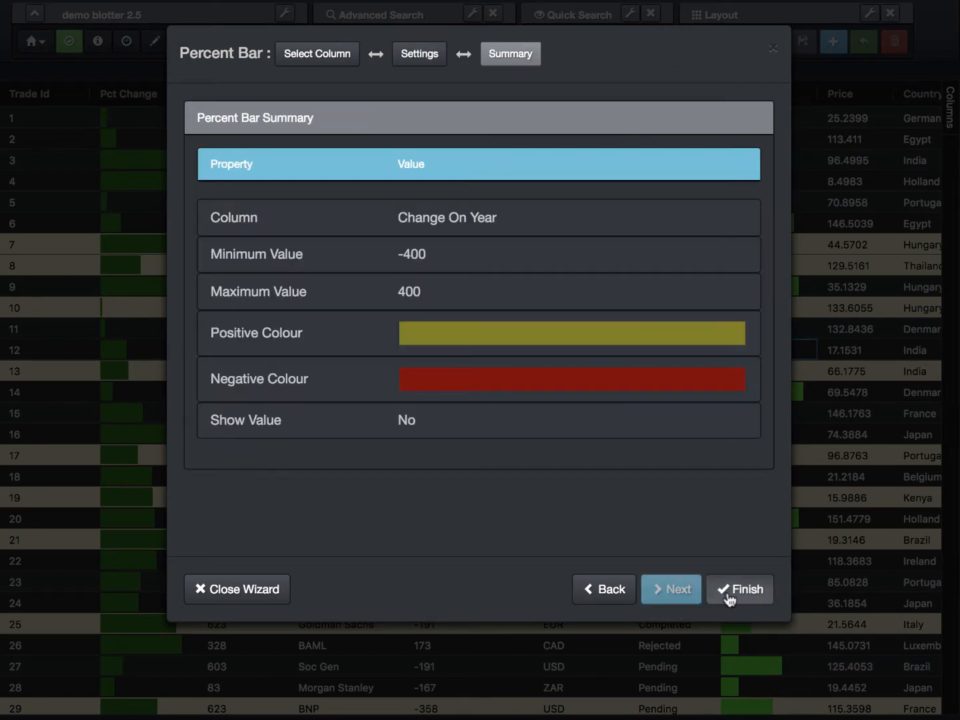
click(729, 598)
click(728, 592)
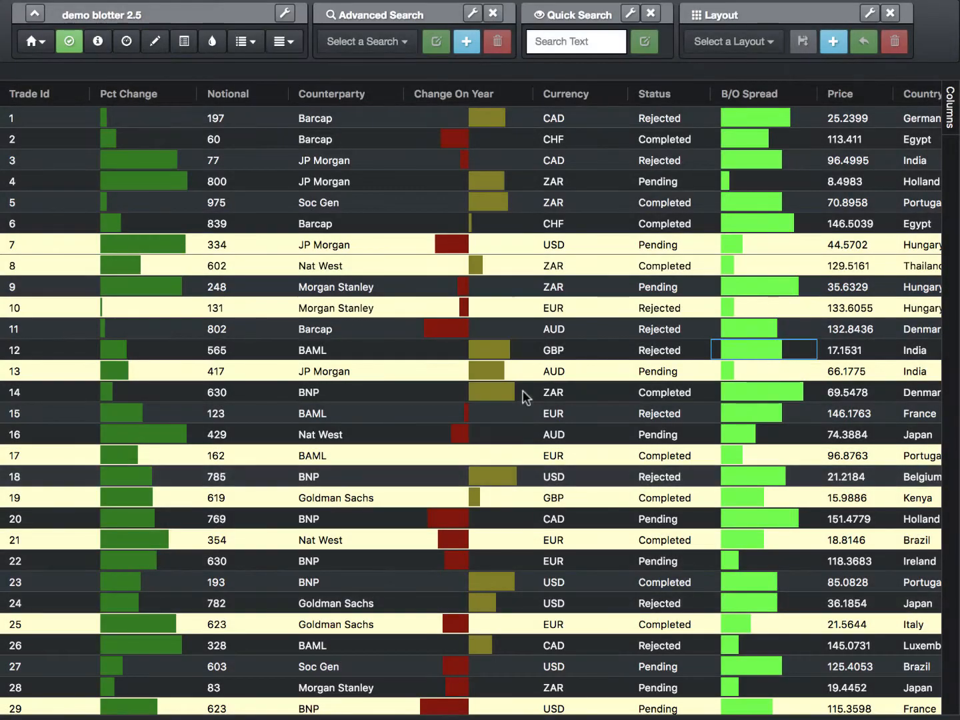
Step: Edit the Change On Year percent bar to show the cell value alongside the bar, and finish the wizard
scroll(485, 196, down, 15)
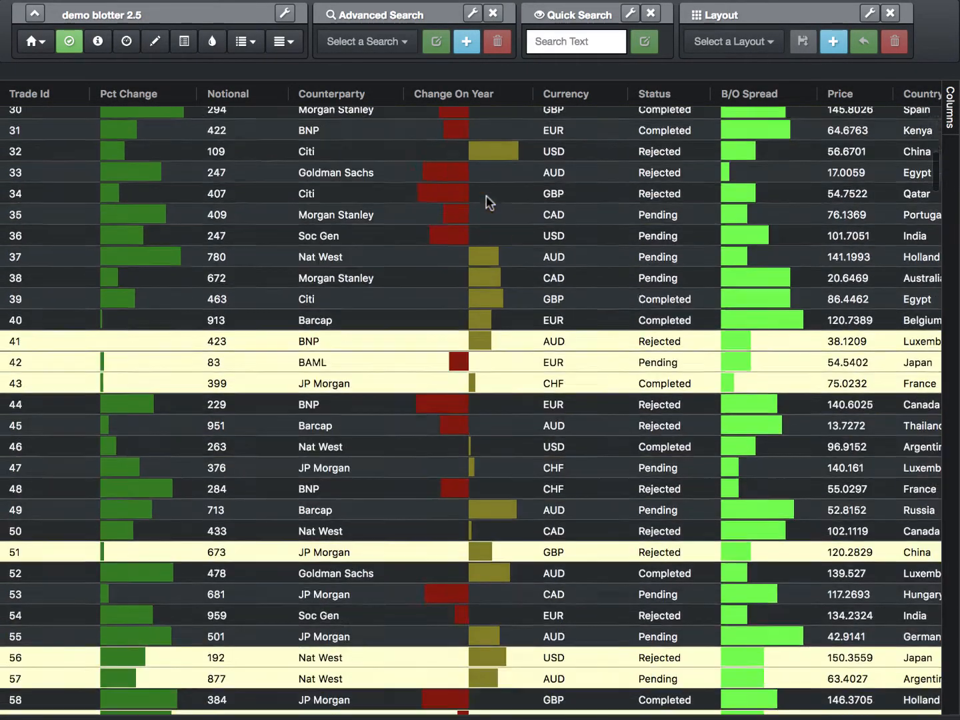
scroll(486, 194, down, 10)
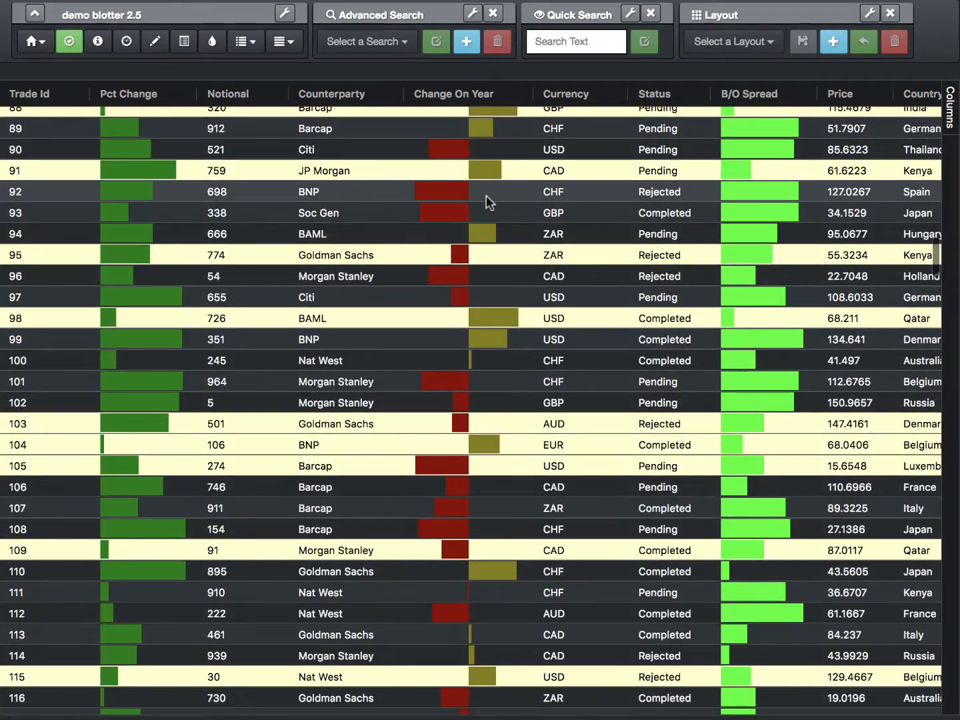
scroll(486, 195, up, 15)
scroll(486, 196, up, 10)
scroll(473, 115, up, 1)
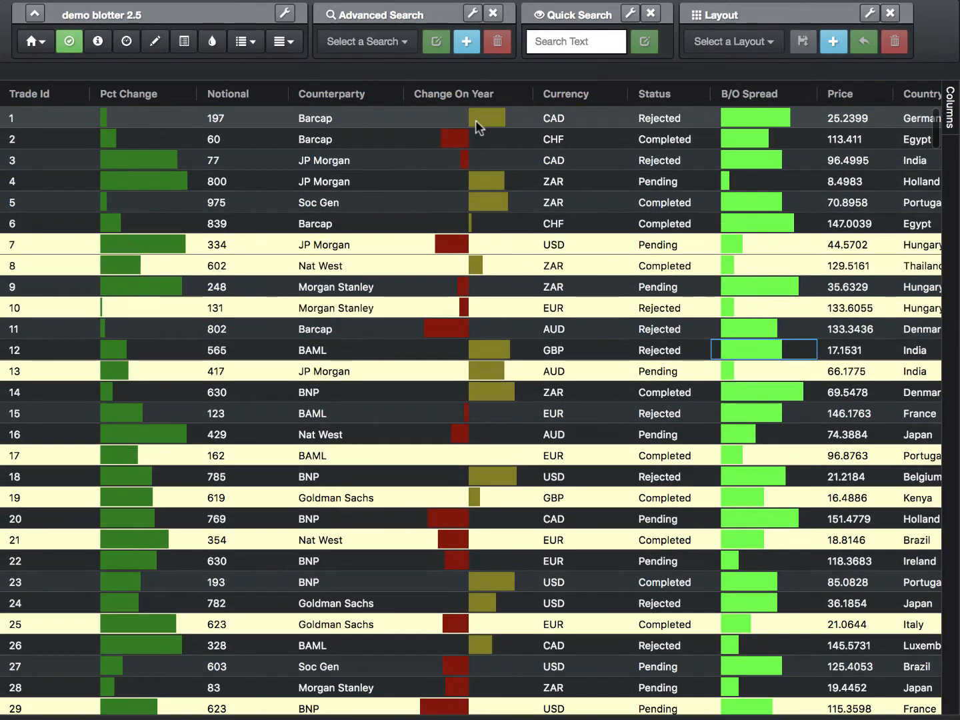
click(513, 93)
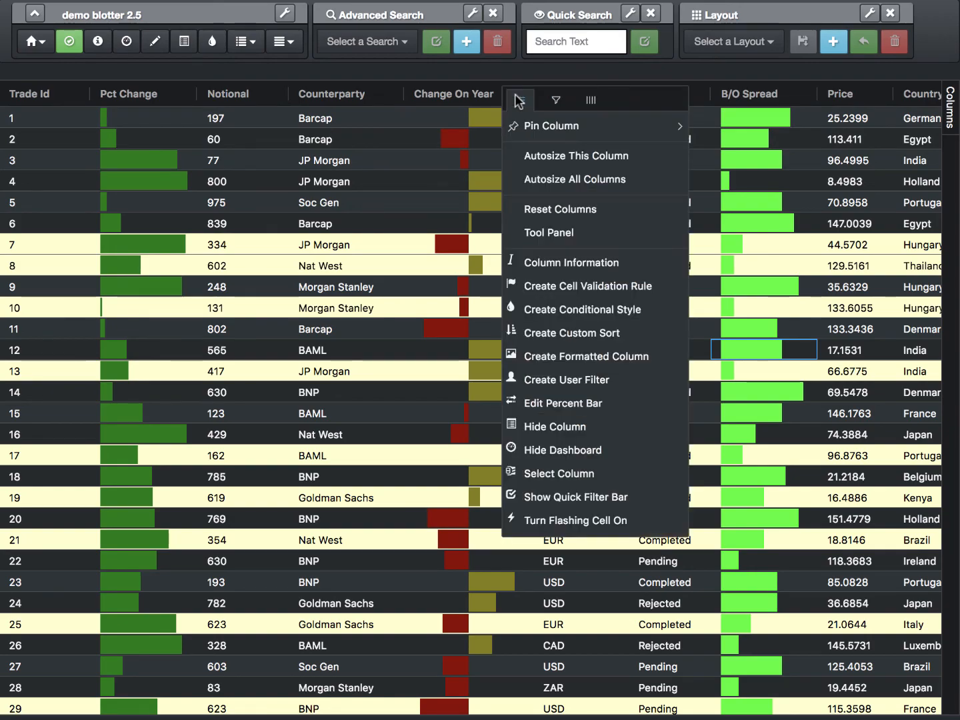
click(580, 403)
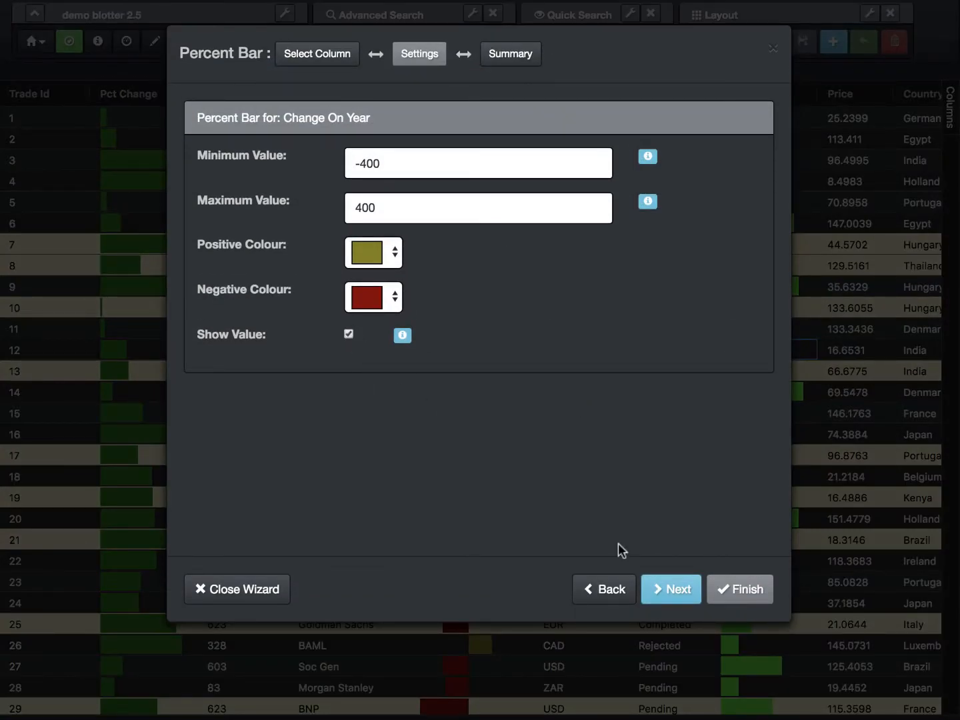
click(677, 590)
click(743, 591)
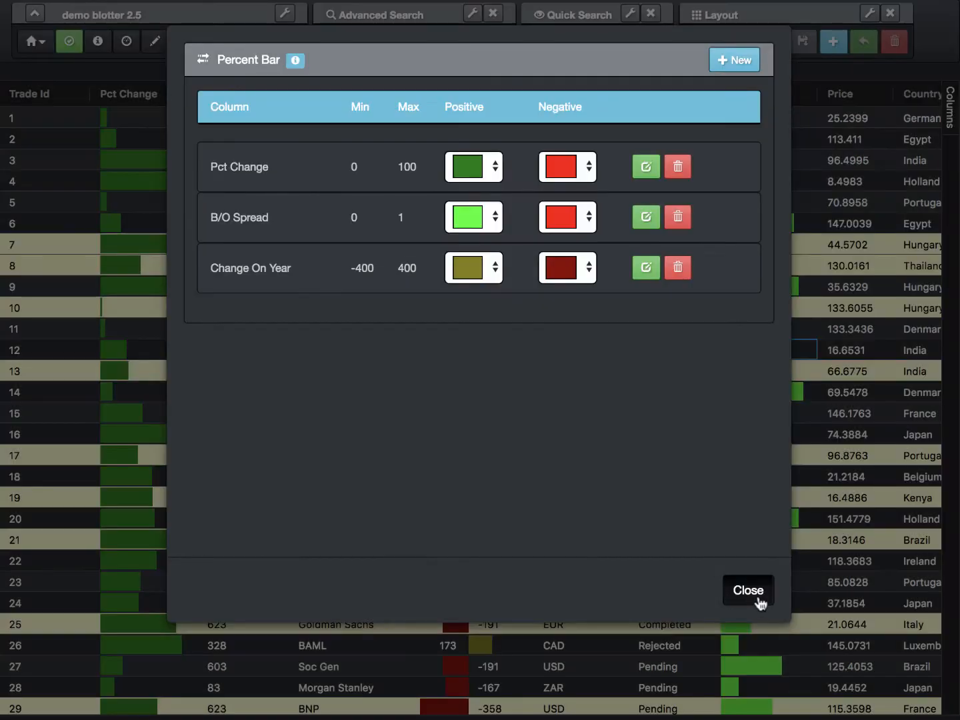
click(756, 591)
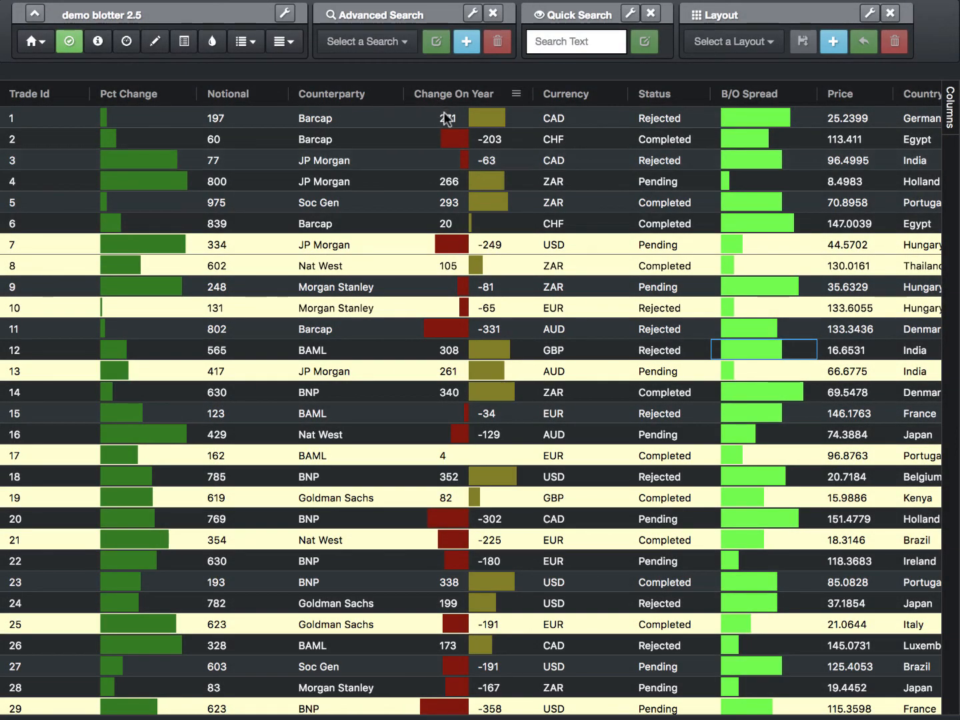
Step: Look through the trade rows to review the percent bars and the values shown in the Change On Year column
scroll(480, 215, down, 10)
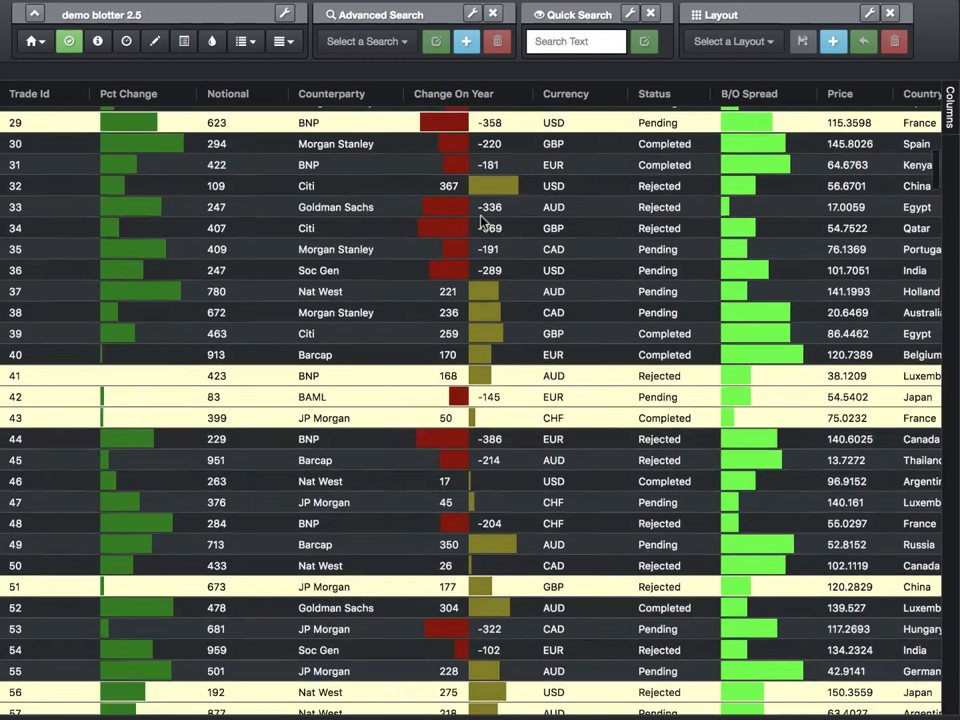
scroll(480, 213, down, 4)
scroll(480, 214, up, 15)
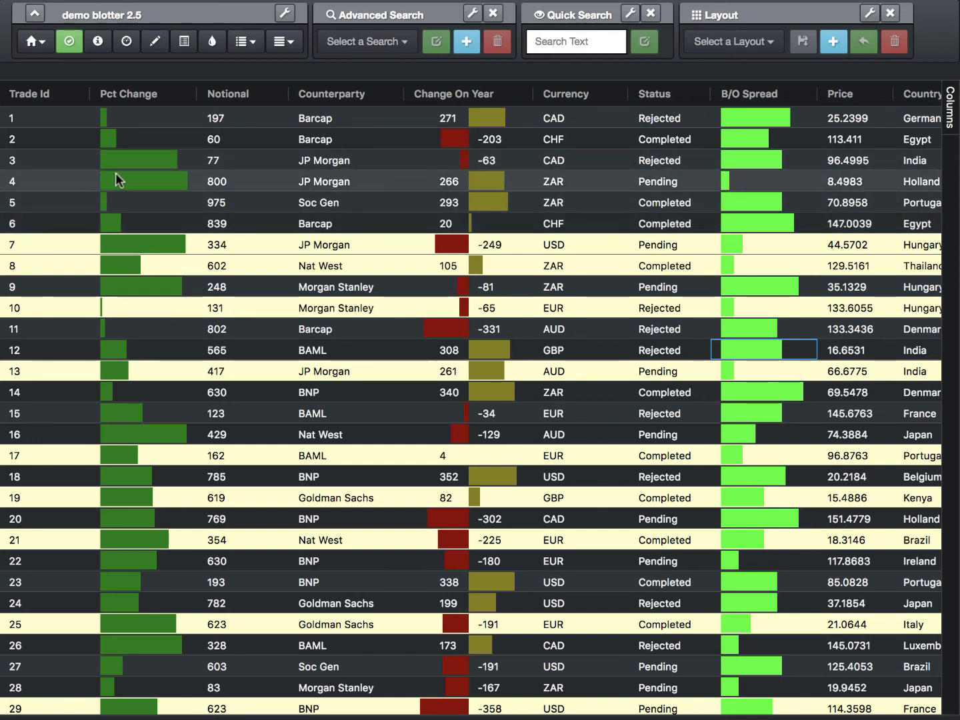
scroll(167, 263, down, 2)
scroll(167, 267, down, 3)
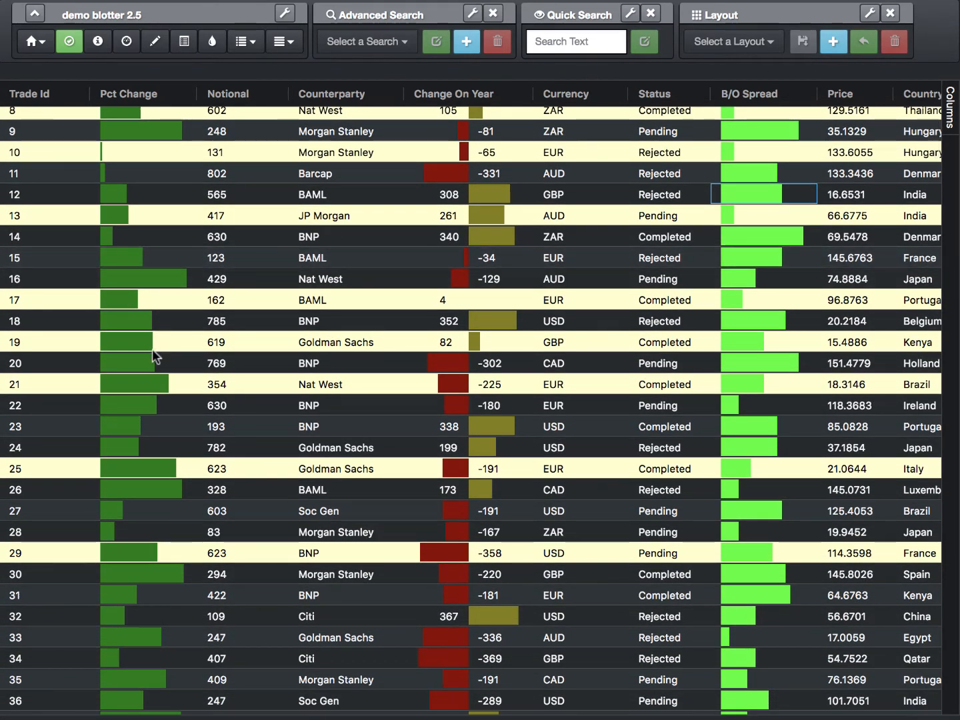
scroll(152, 348, up, 5)
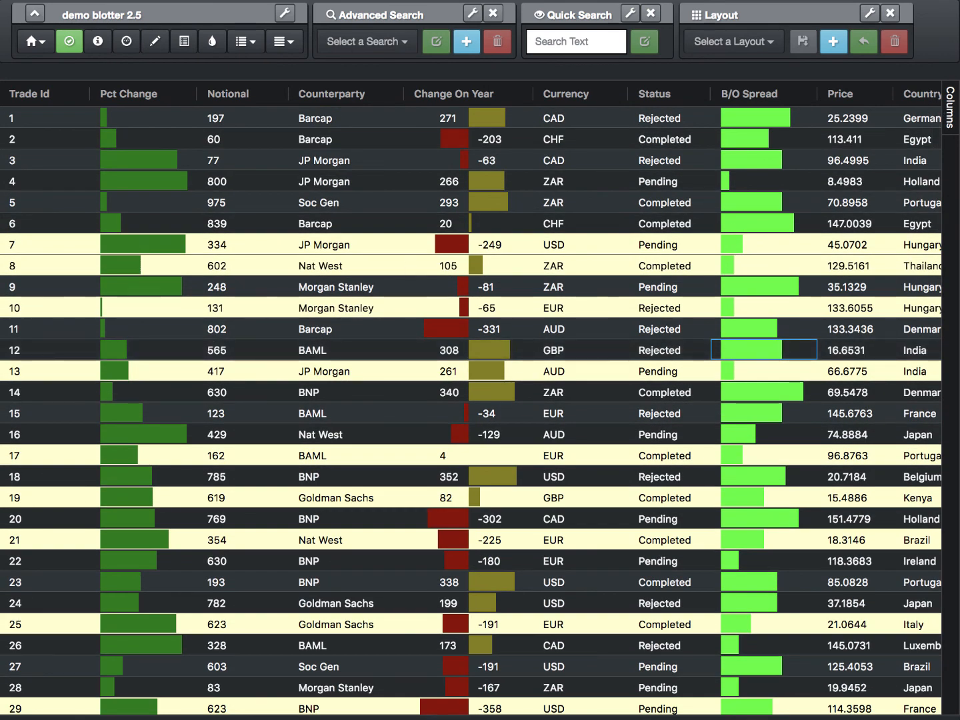